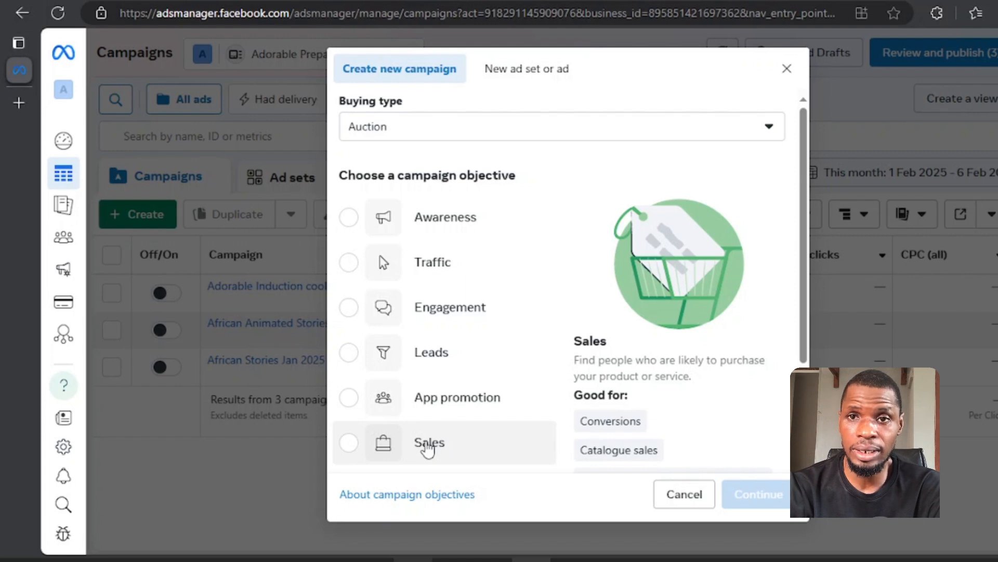
Step: Create a new campaign with the Sales objective, using the manual sales campaign setup
left_click(428, 447)
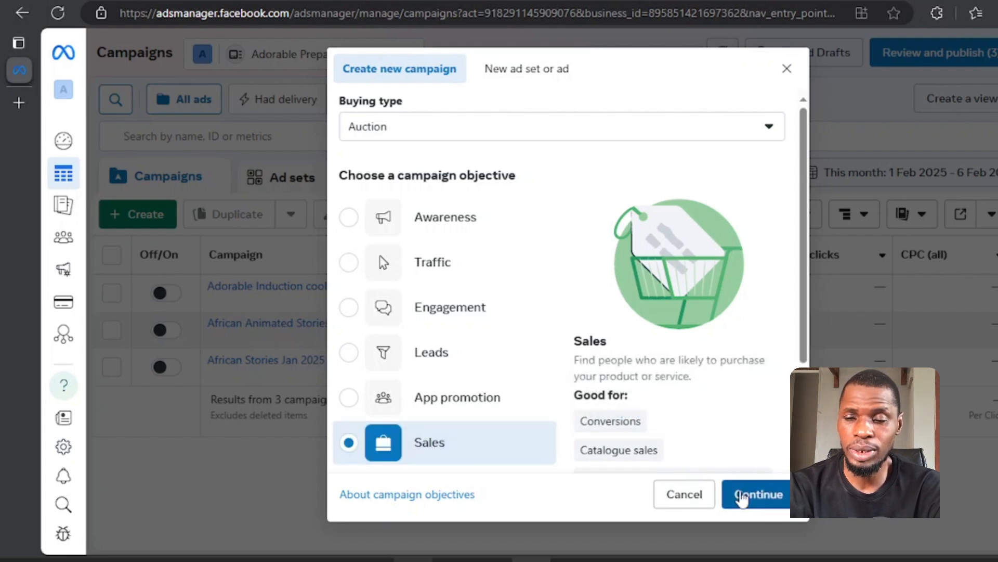
left_click(757, 497)
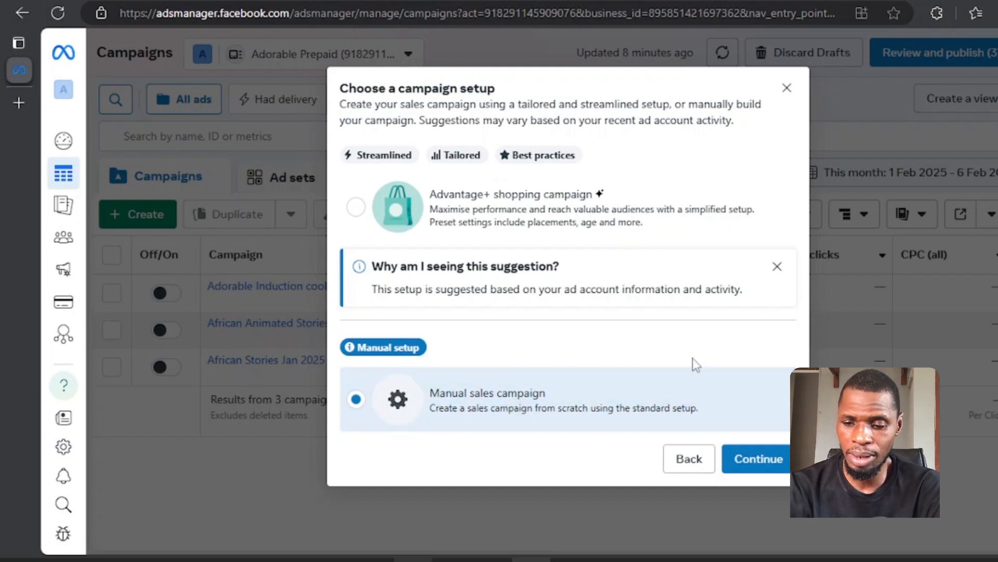
left_click(759, 460)
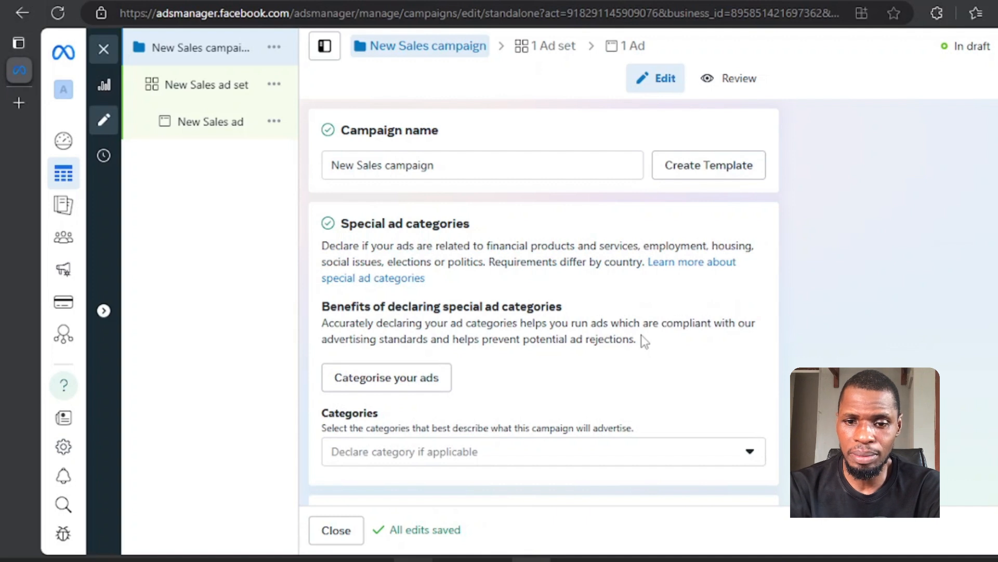
Step: Rename the campaign as "Tutorial ad campaign feb 06 25"
left_click(447, 168)
key("ctrl+a")
type("Tutorial ad campaign feb 06 25")
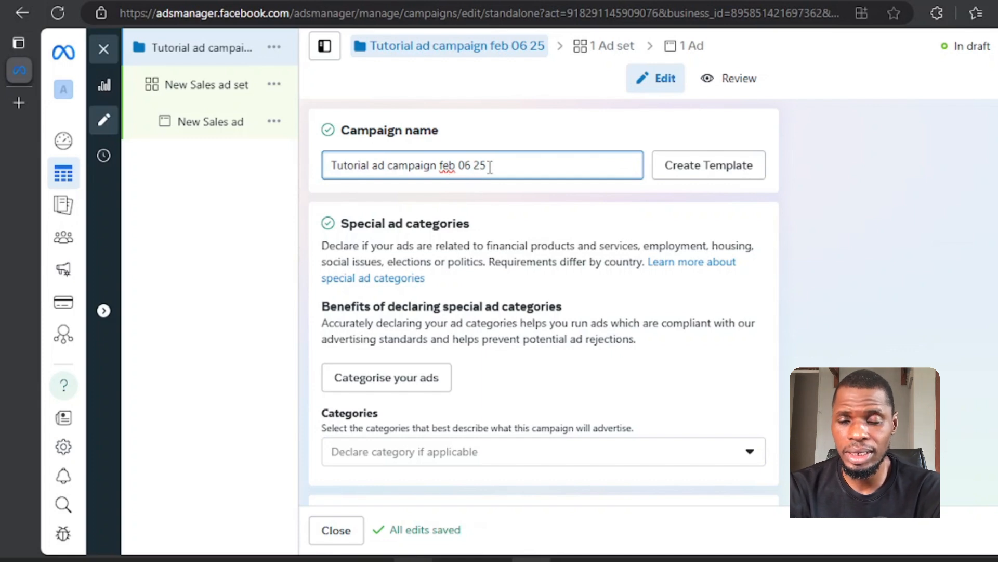
Step: Review the campaign's special ad categories, details, catalogue ads, Advantage campaign budget, A/B test and reporting settings
scroll(452, 405, "down", 3)
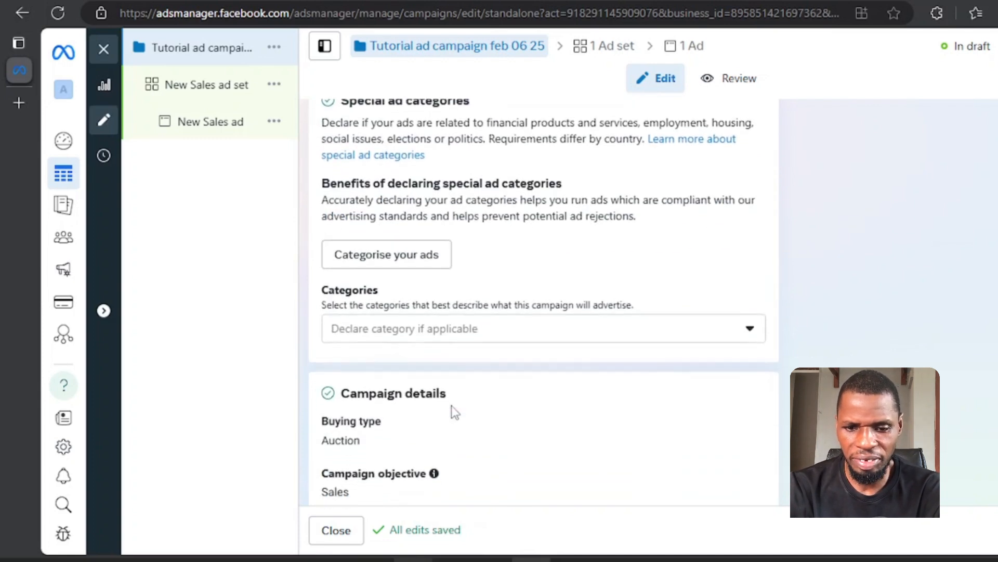
scroll(513, 268, "up", 2)
scroll(497, 335, "down", 5)
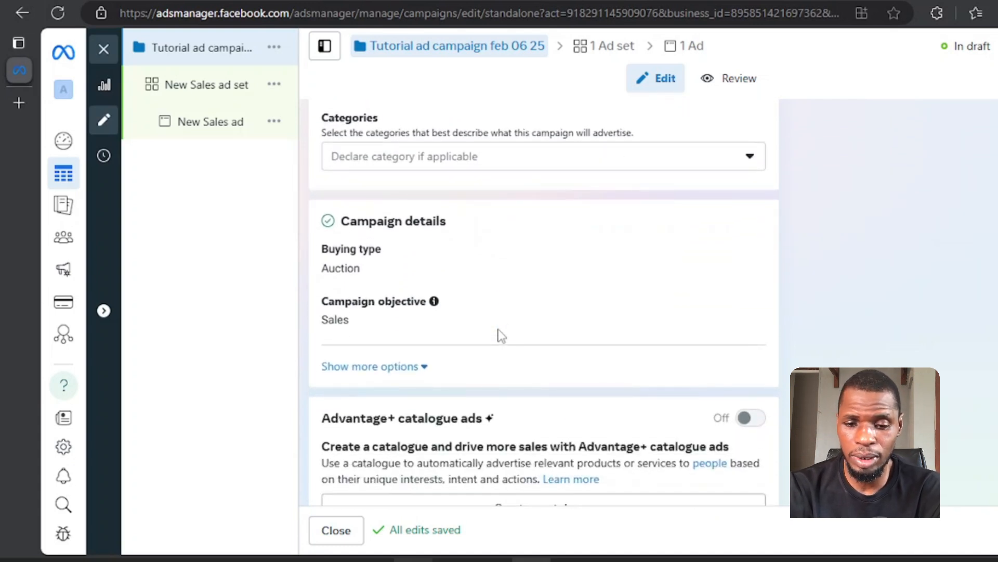
scroll(501, 336, "down", 2)
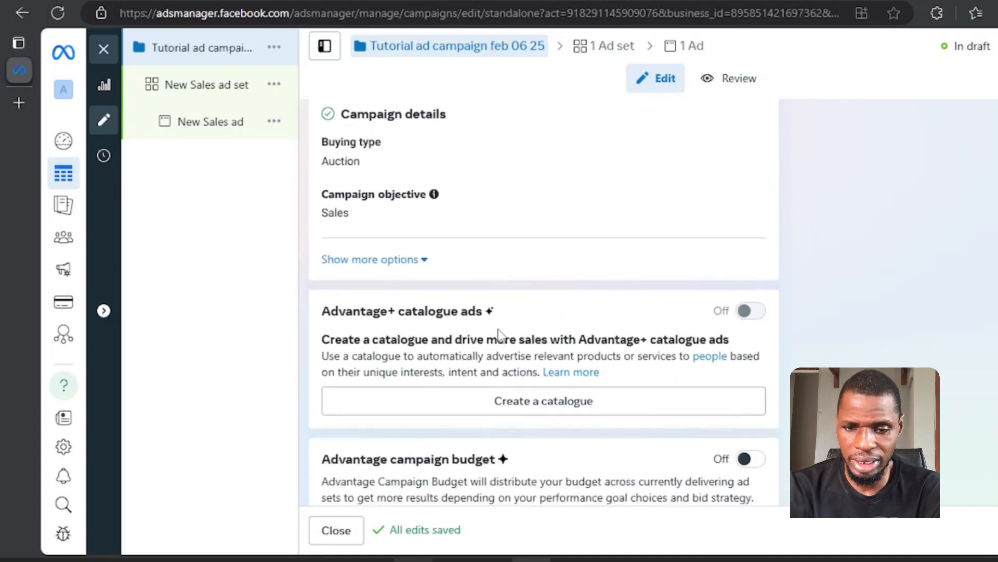
scroll(498, 332, "down", 1)
scroll(498, 333, "down", 4)
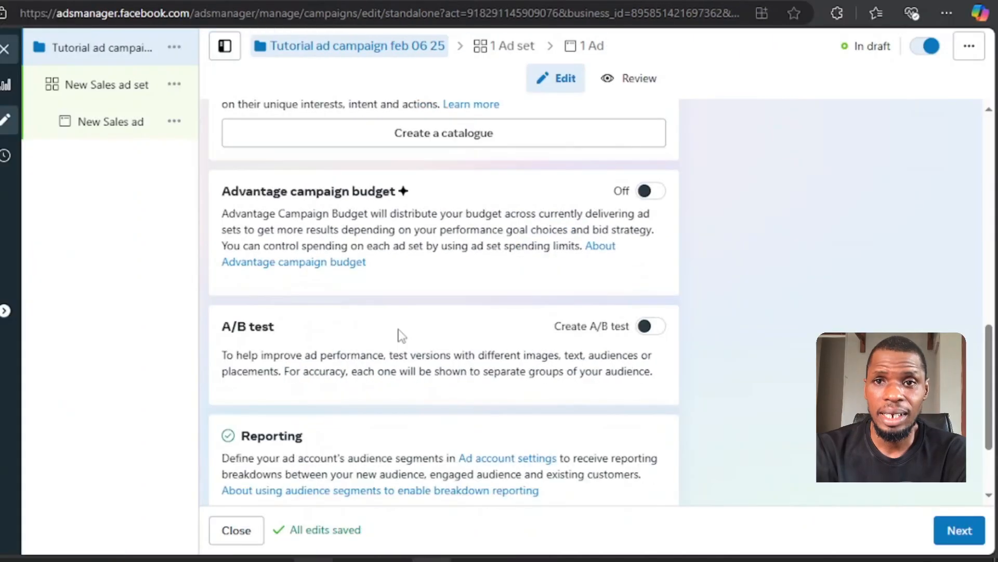
scroll(400, 335, "down", 2)
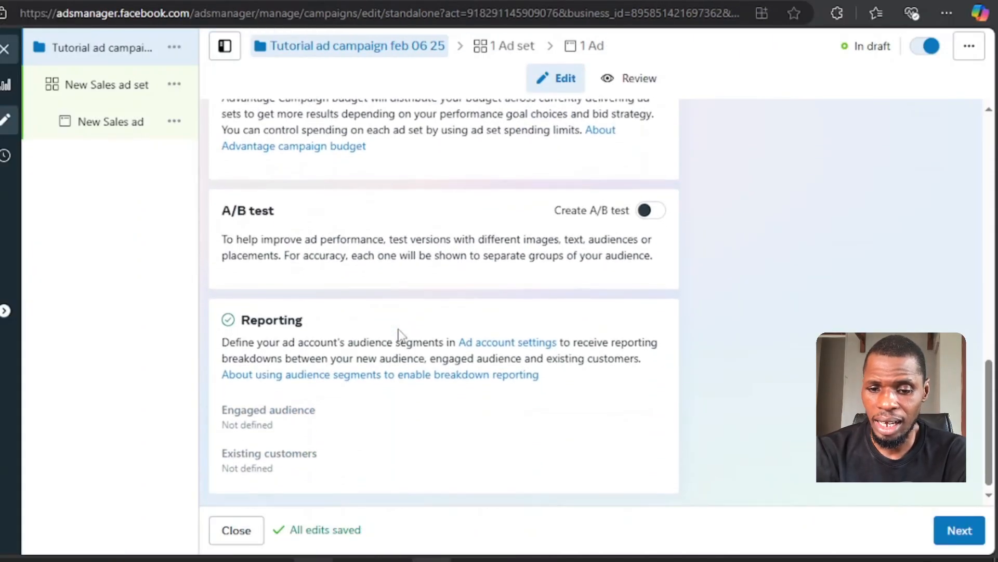
scroll(401, 335, "up", 2)
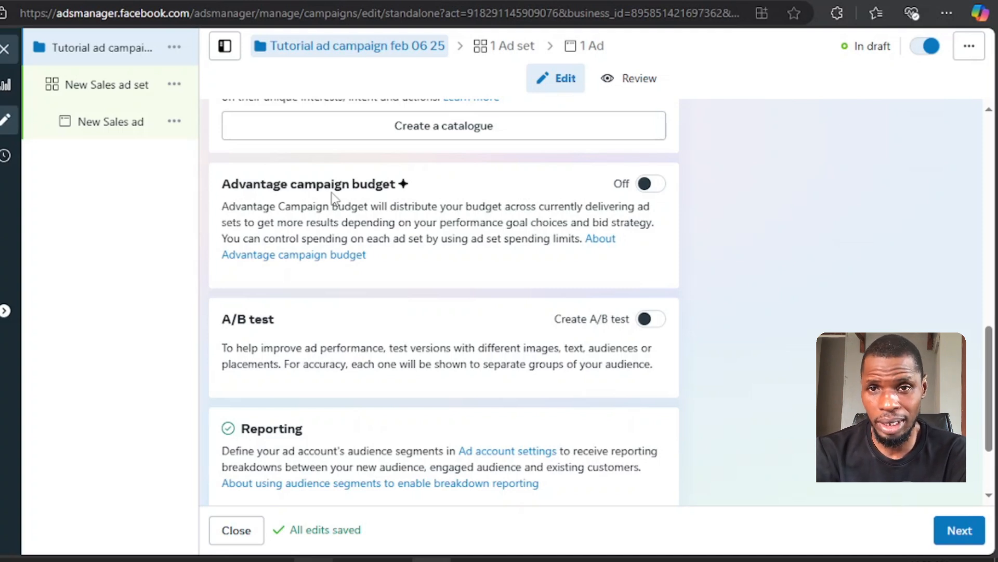
scroll(357, 397, "down", 2)
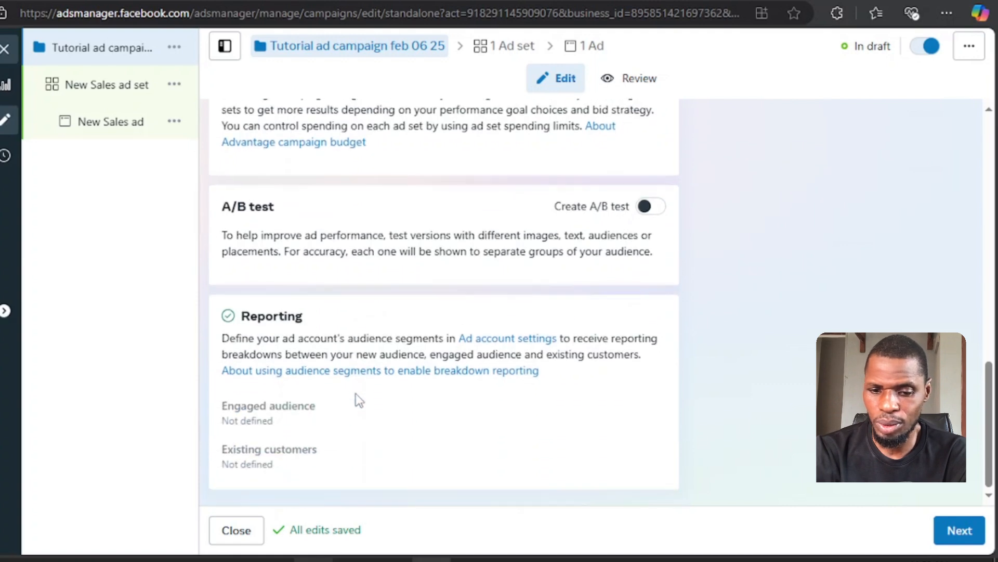
Step: Proceed to the ad set, name it "Sea cargo whatspp broad fb" and set its conversion location to Messaging apps
left_click(960, 530)
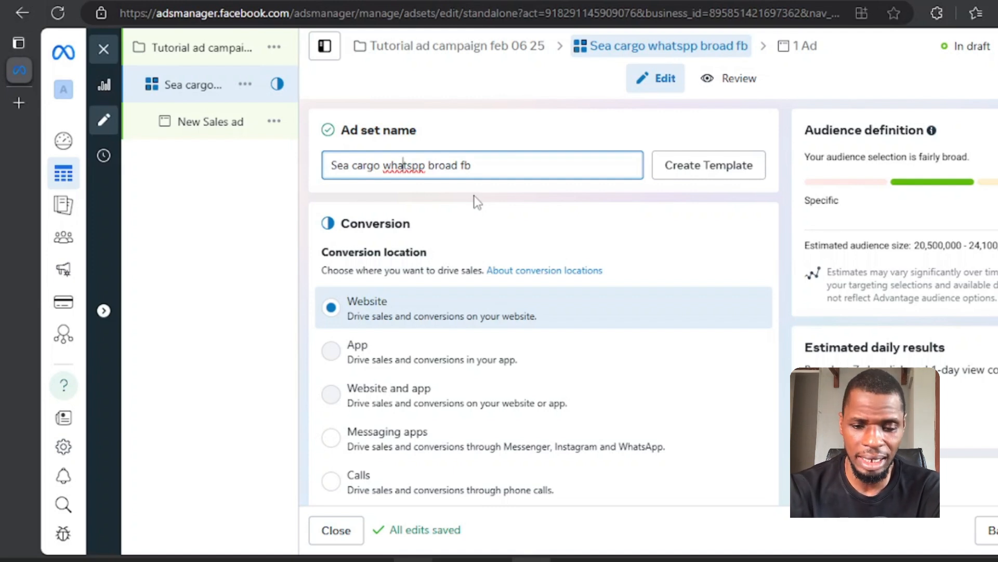
scroll(497, 312, "down", 1)
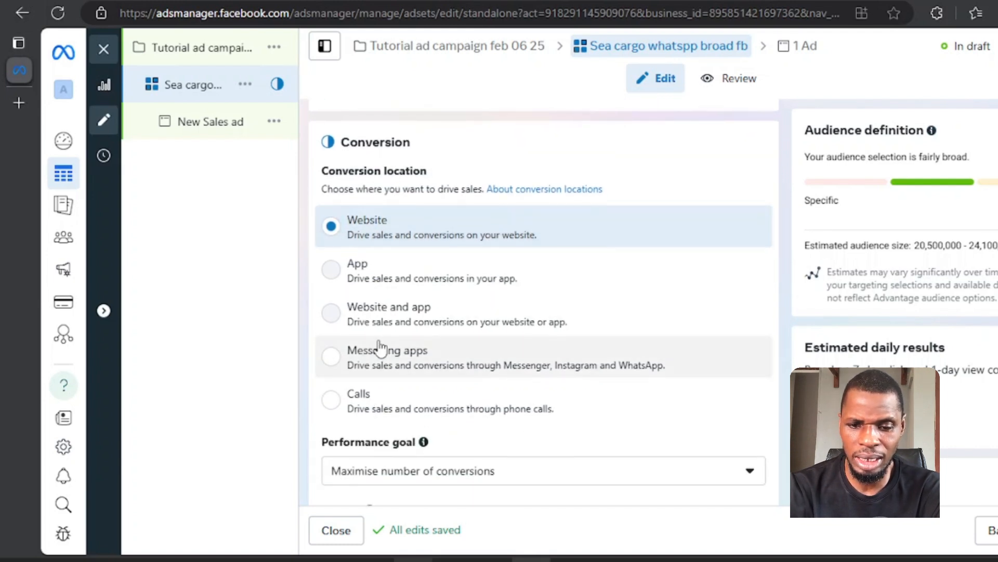
scroll(364, 343, "down", 1)
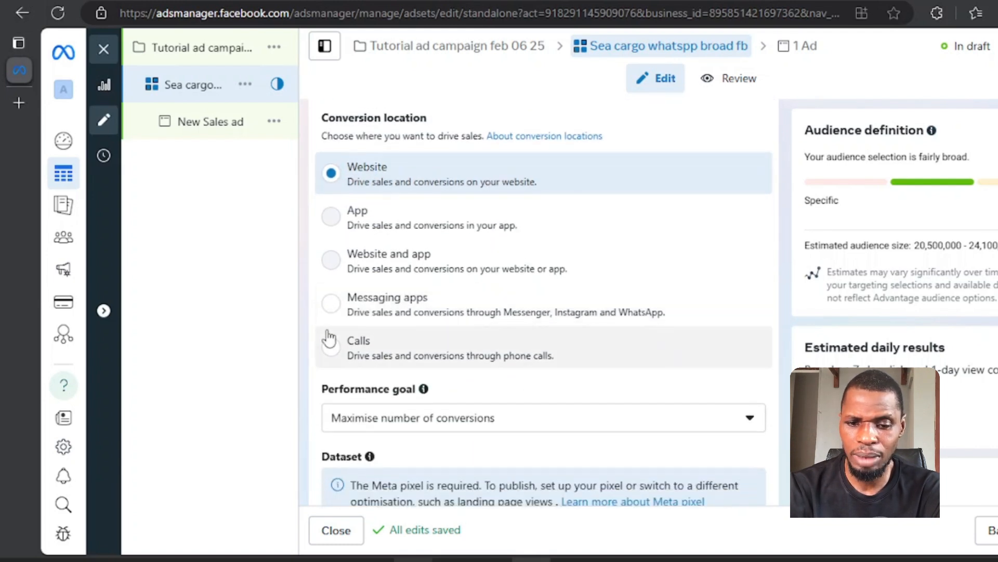
left_click(331, 302)
Step: Check the Facebook Page choices, keep Online Opportunities, and deselect Messenger so that WhatsApp is the only messaging destination
scroll(547, 222, "down", 5)
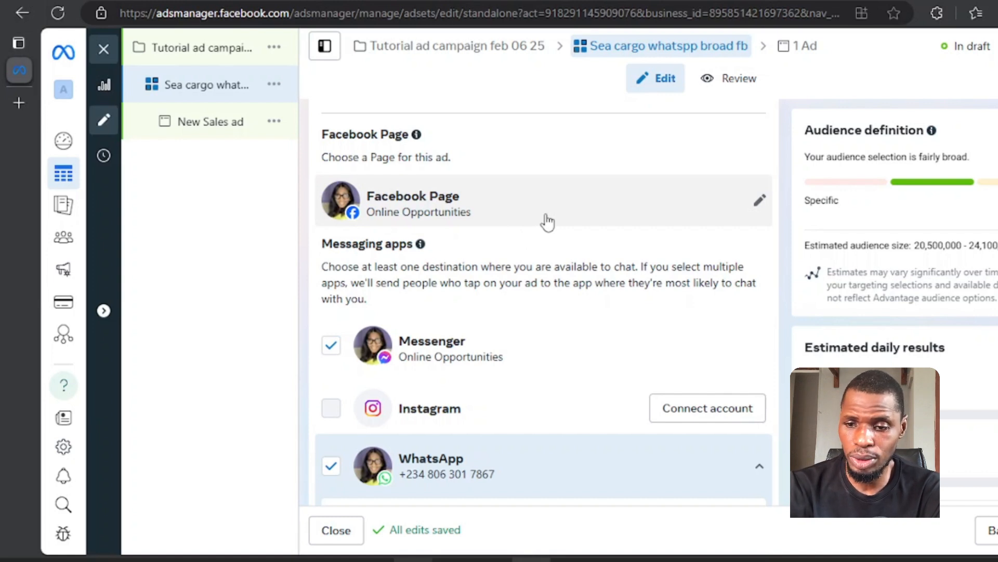
left_click(579, 223)
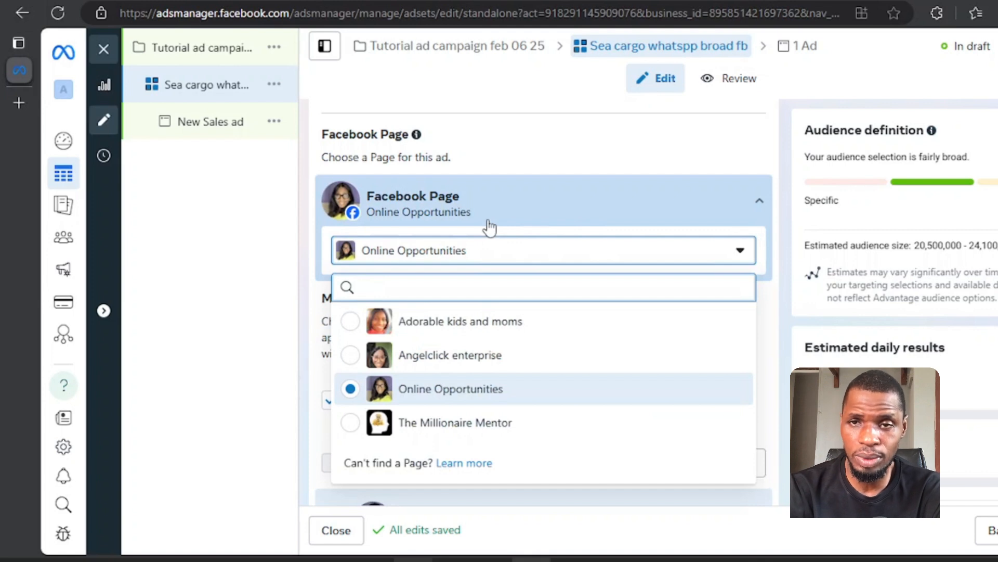
left_click(488, 223)
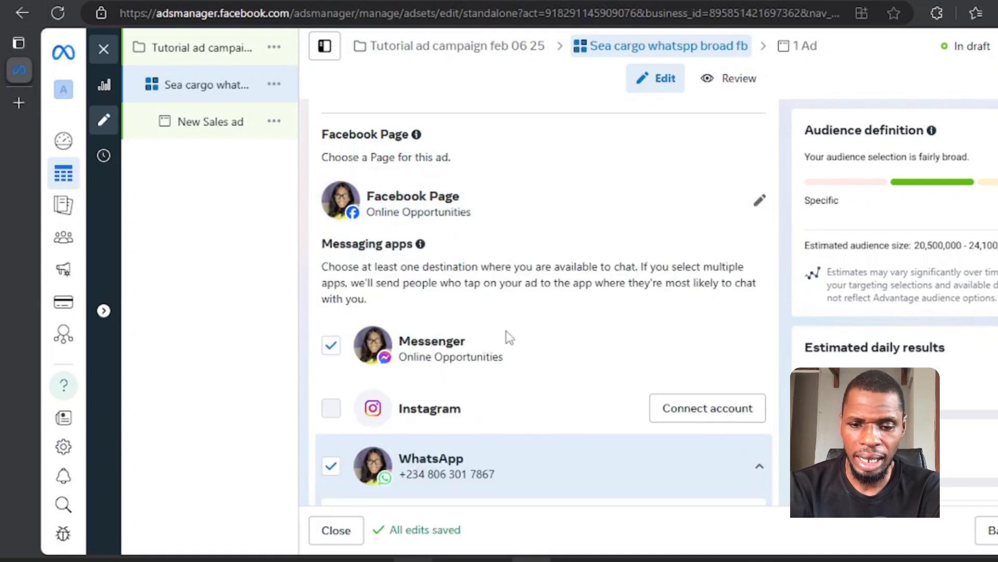
scroll(503, 385, "down", 1)
scroll(504, 386, "down", 2)
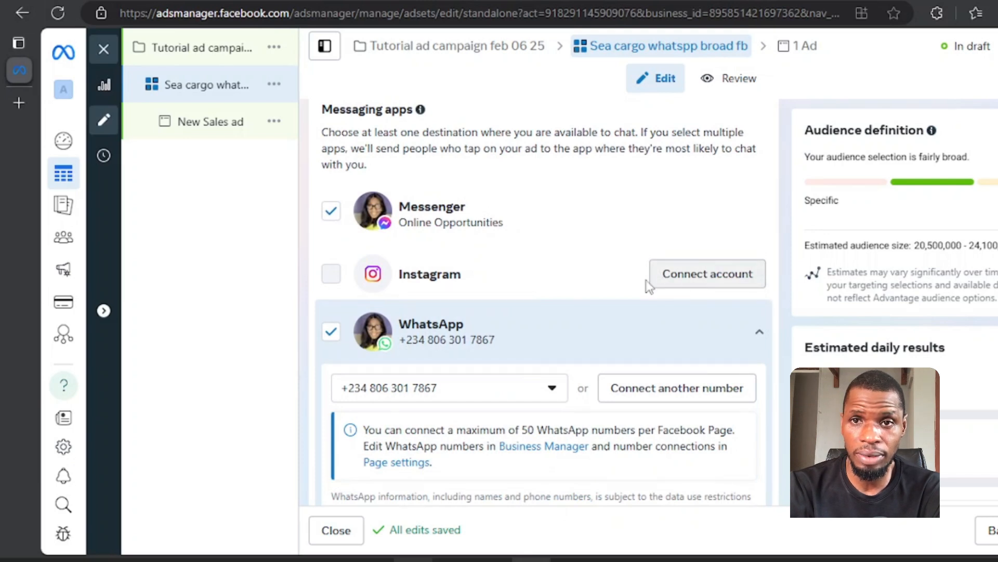
scroll(497, 327, "down", 1)
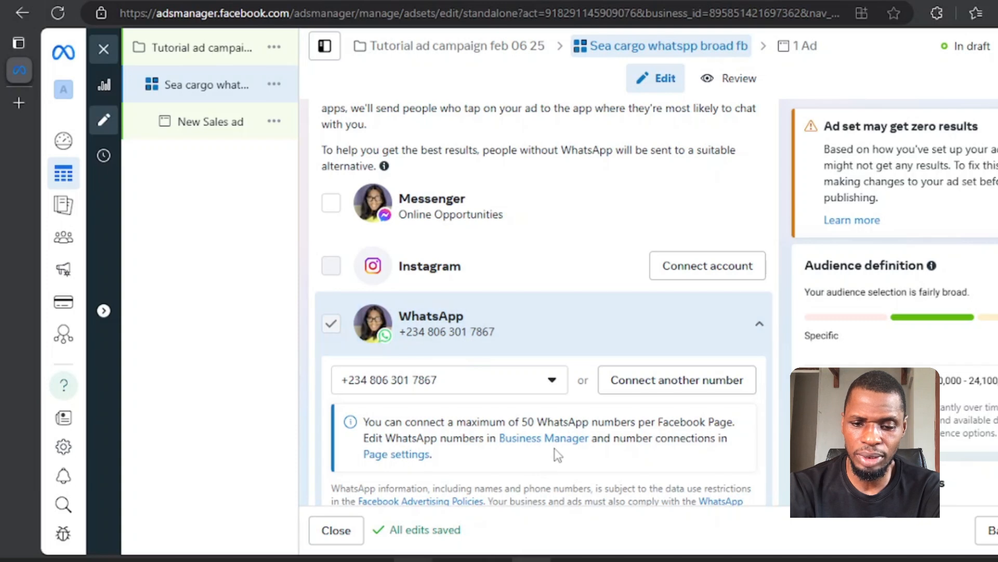
Step: Select "Maximise number of conversations" as the ad set's performance goal
scroll(555, 454, "down", 2)
scroll(554, 447, "down", 3)
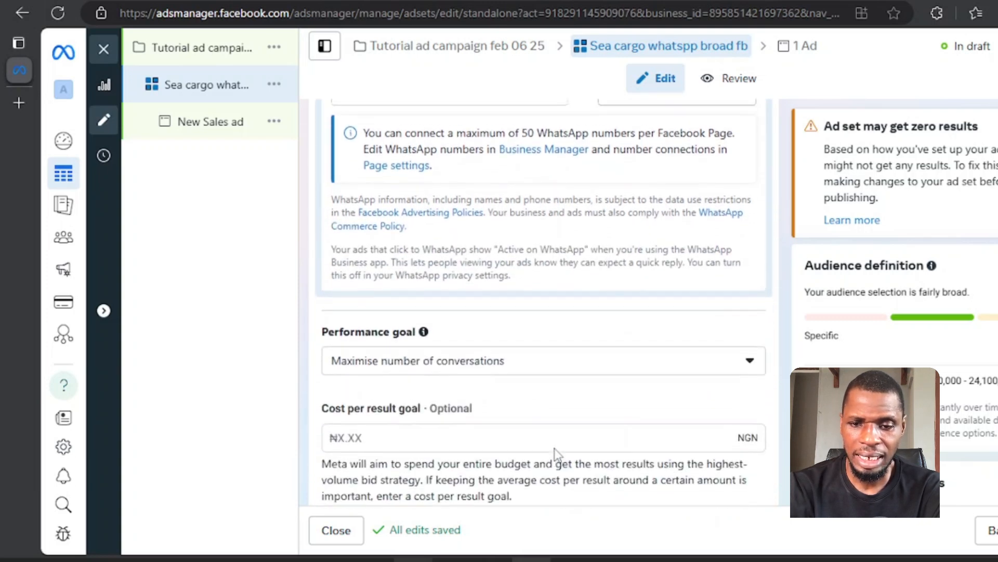
scroll(554, 448, "up", 2)
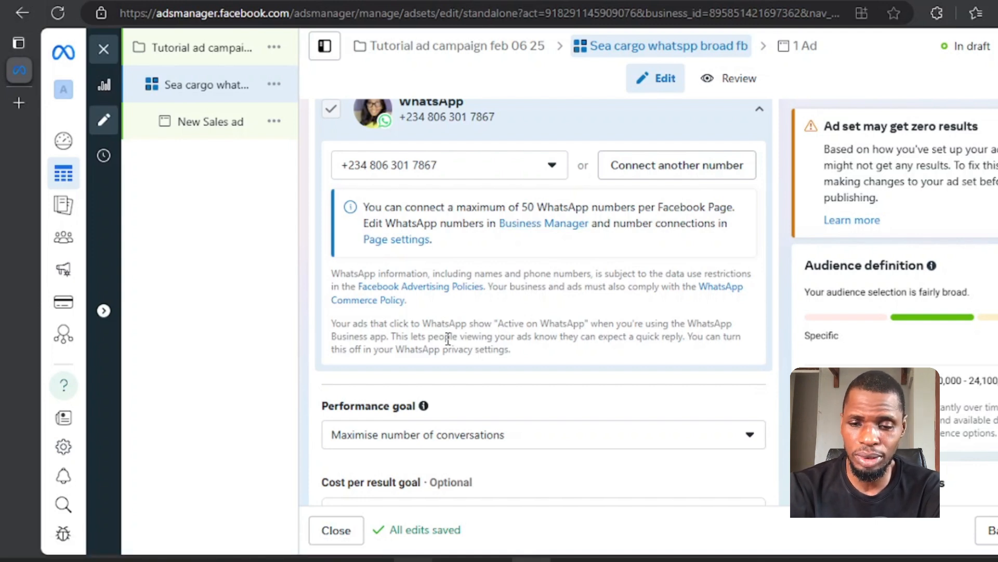
scroll(448, 338, "down", 5)
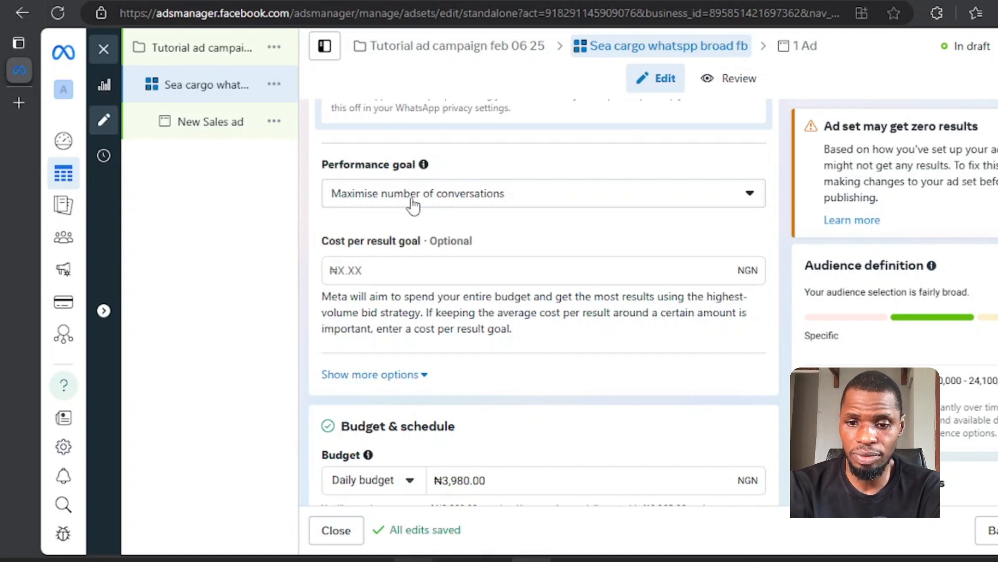
left_click(494, 202)
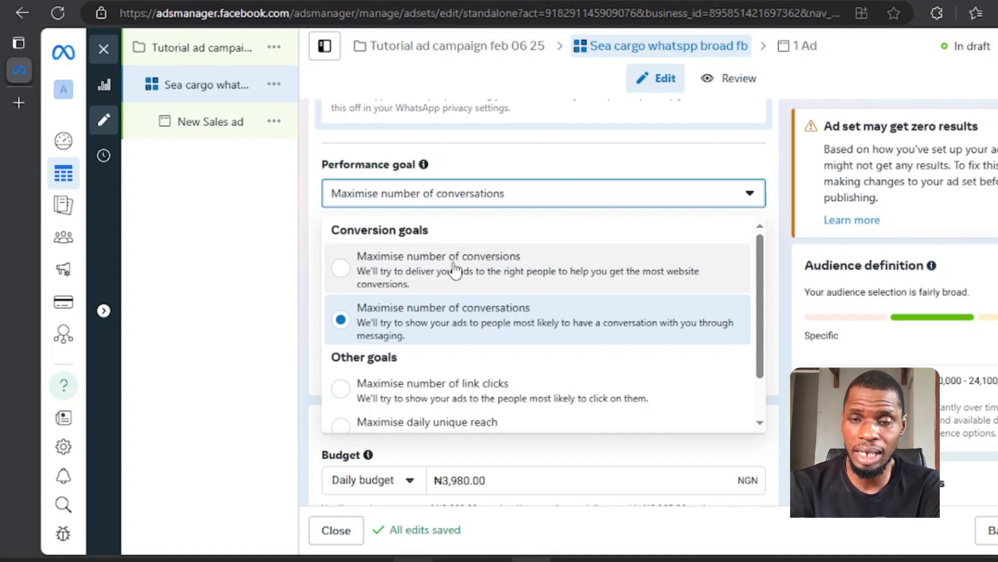
left_click(430, 312)
Step: Review the ad set's cost per result goal, daily budget, schedule and audience controls
scroll(446, 201, "down", 2)
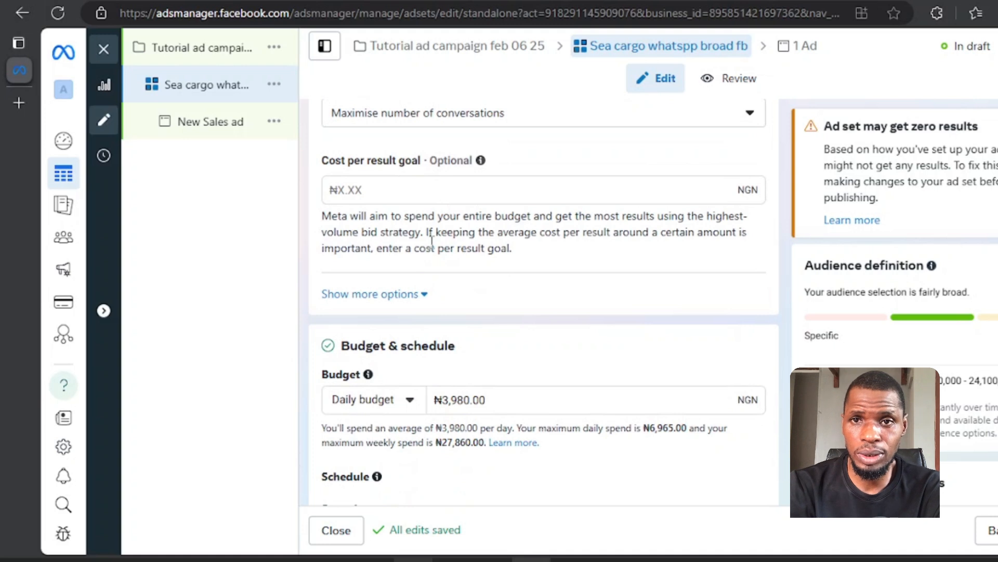
scroll(483, 240, "down", 4)
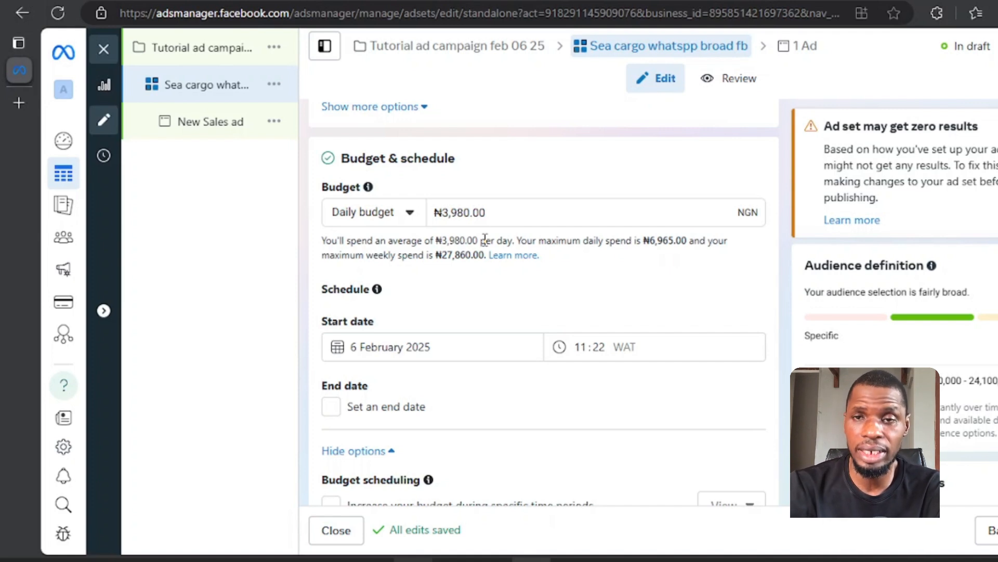
scroll(485, 239, "down", 3)
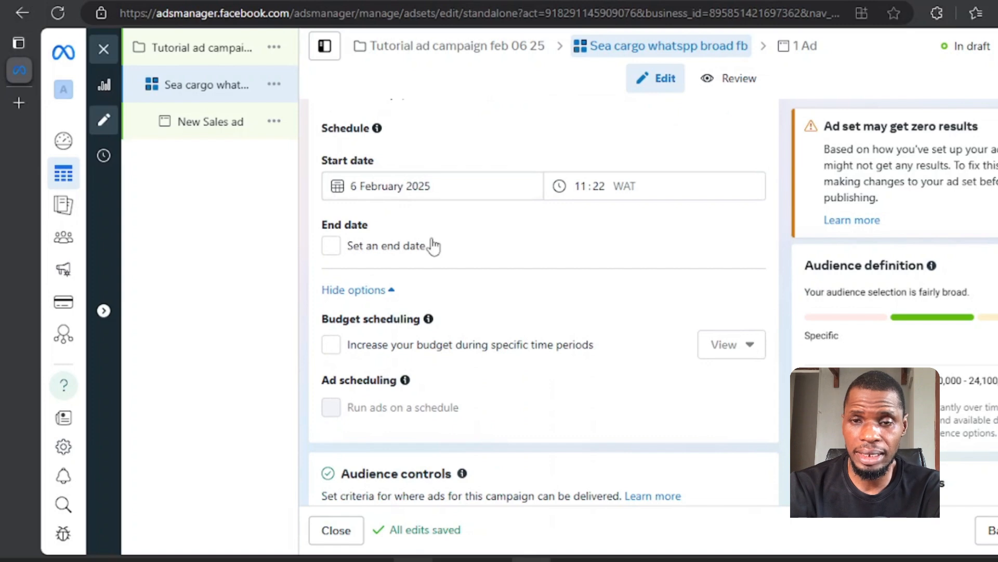
scroll(446, 291, "down", 2)
scroll(447, 294, "down", 5)
scroll(439, 280, "up", 1)
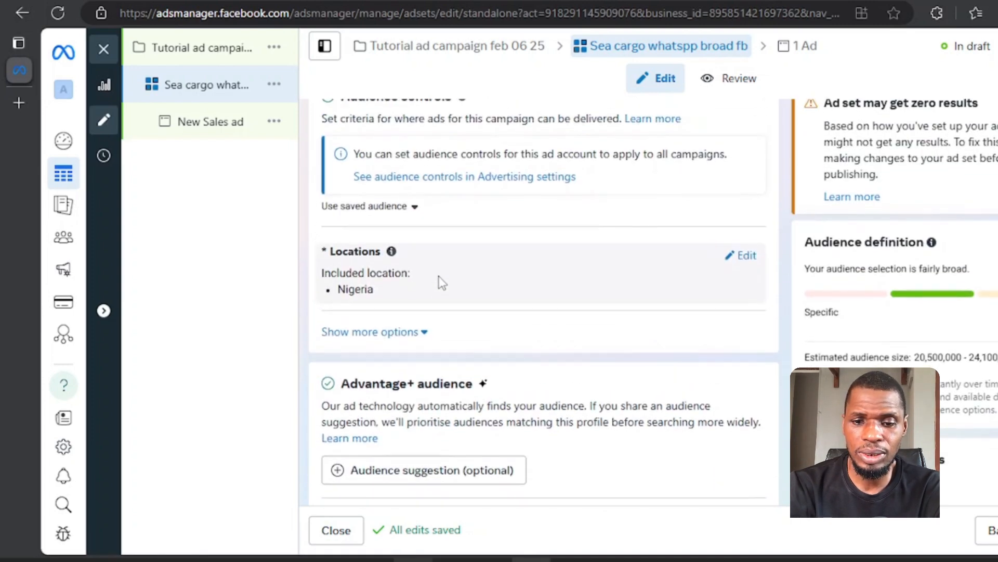
scroll(411, 273, "down", 1)
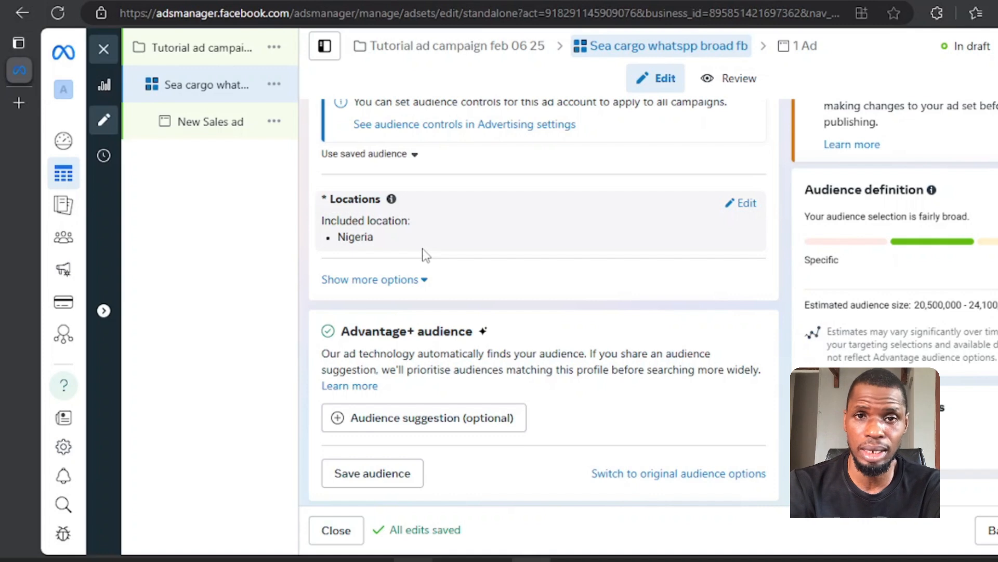
Step: Open the audience locations for editing and search for "lagos", then dismiss the suggestions without adding a location
left_click(747, 204)
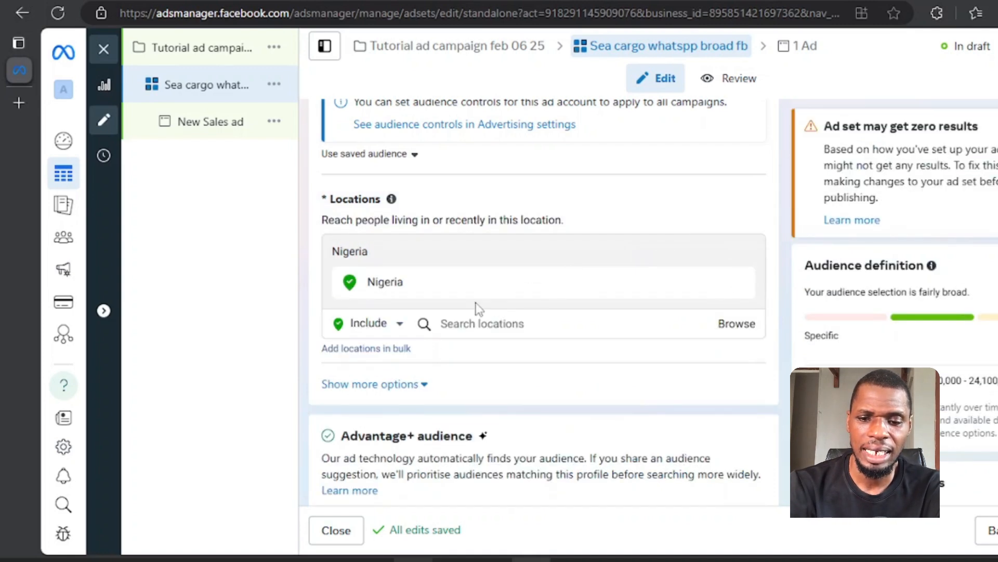
scroll(476, 305, "down", 2)
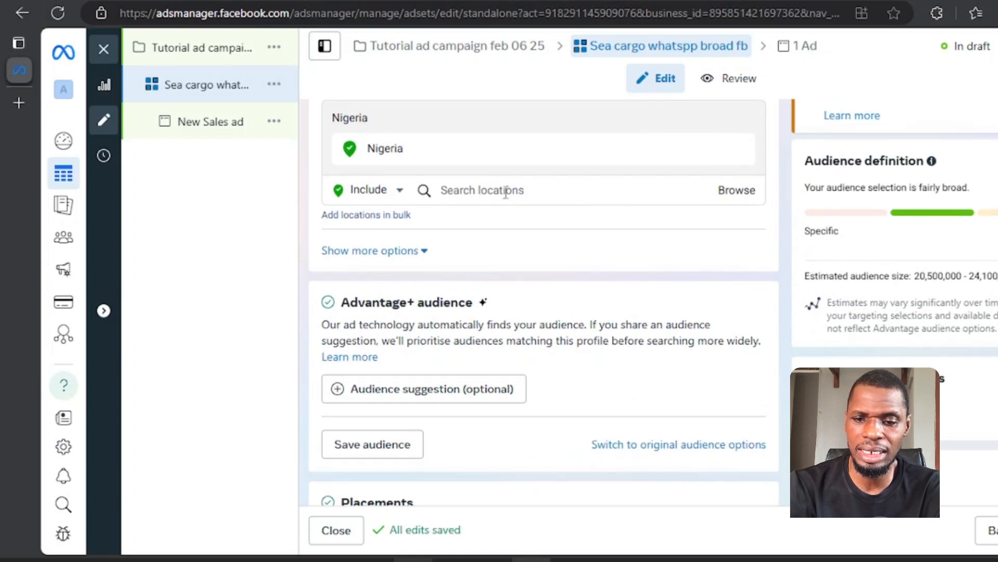
left_click(536, 196)
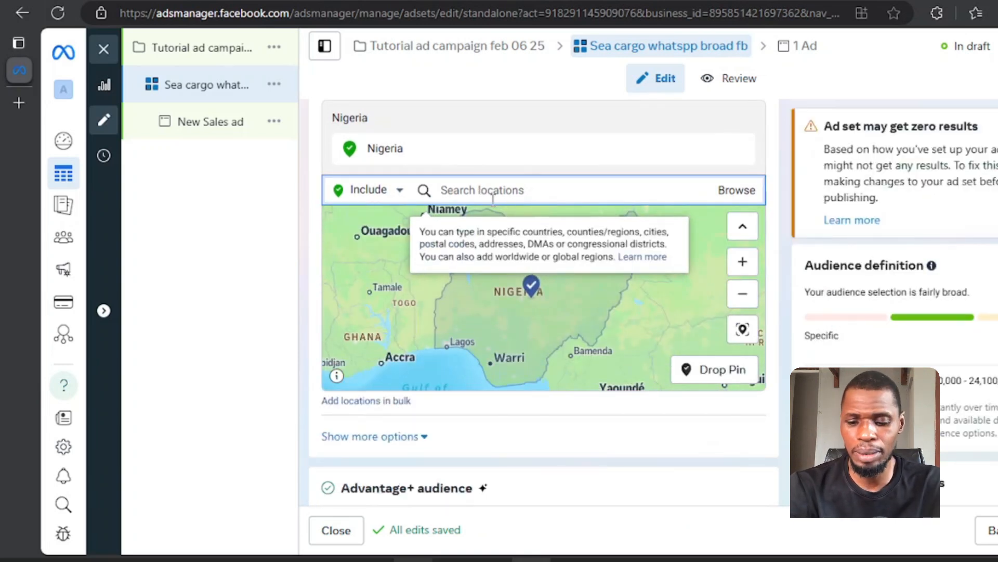
type("lagos")
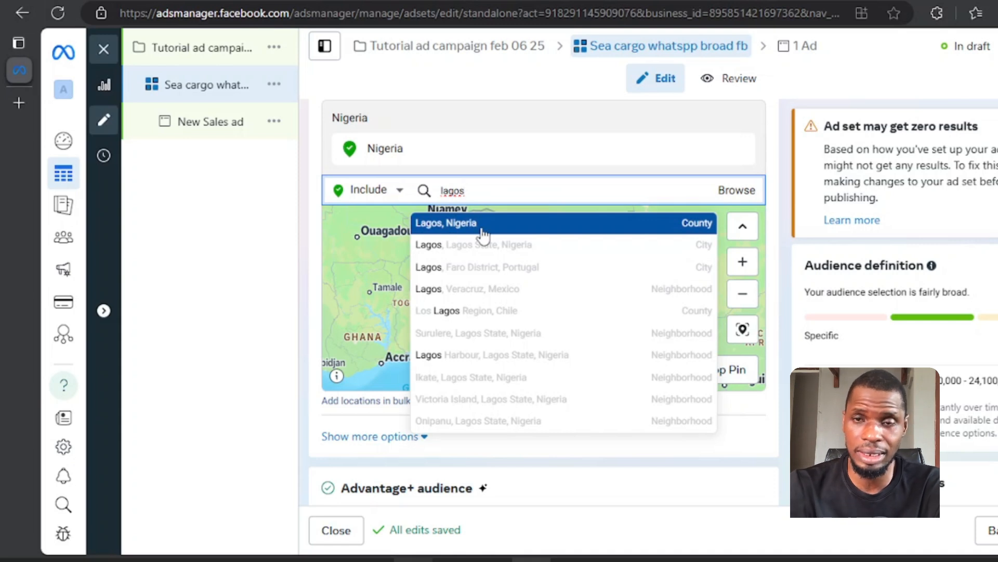
left_click(308, 214)
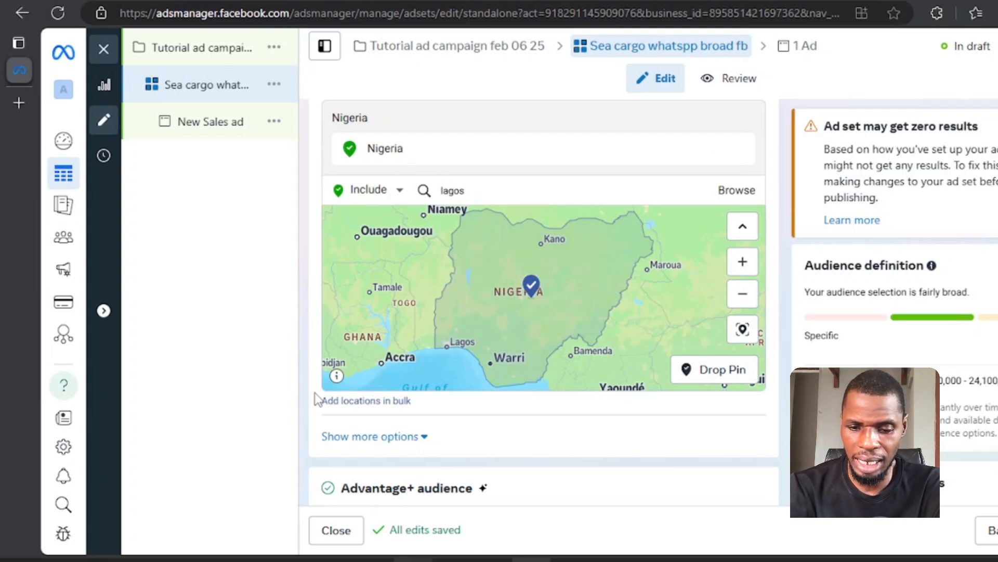
Step: Expand the optional audience suggestion under Advantage+ audience to reach its custom audience, age and gender settings
scroll(367, 175, "down", 5)
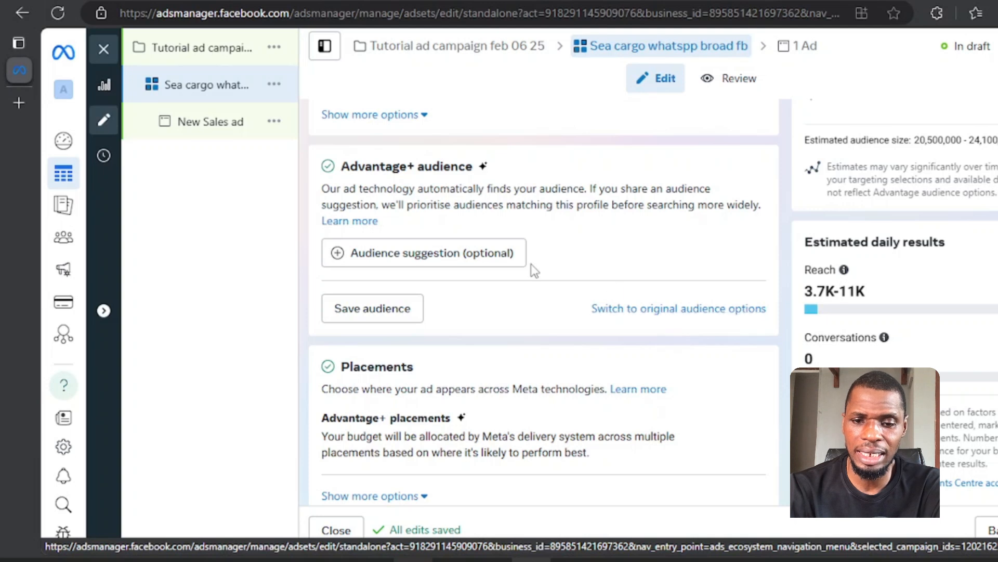
left_click(478, 259)
scroll(604, 256, "down", 3)
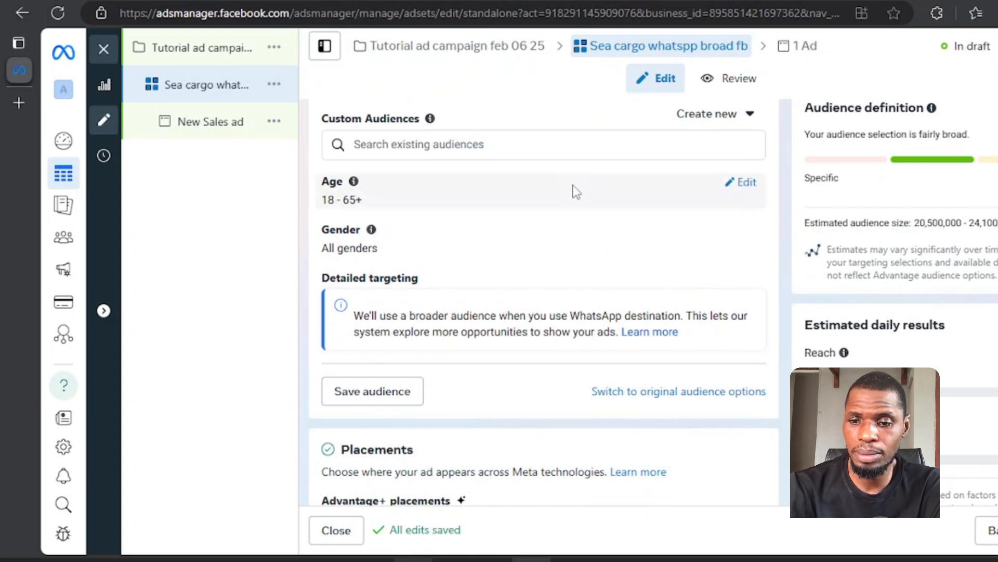
Step: Set the minimum age in the Advantage+ audience suggestion to 23, keeping 65+ as the maximum
left_click(747, 185)
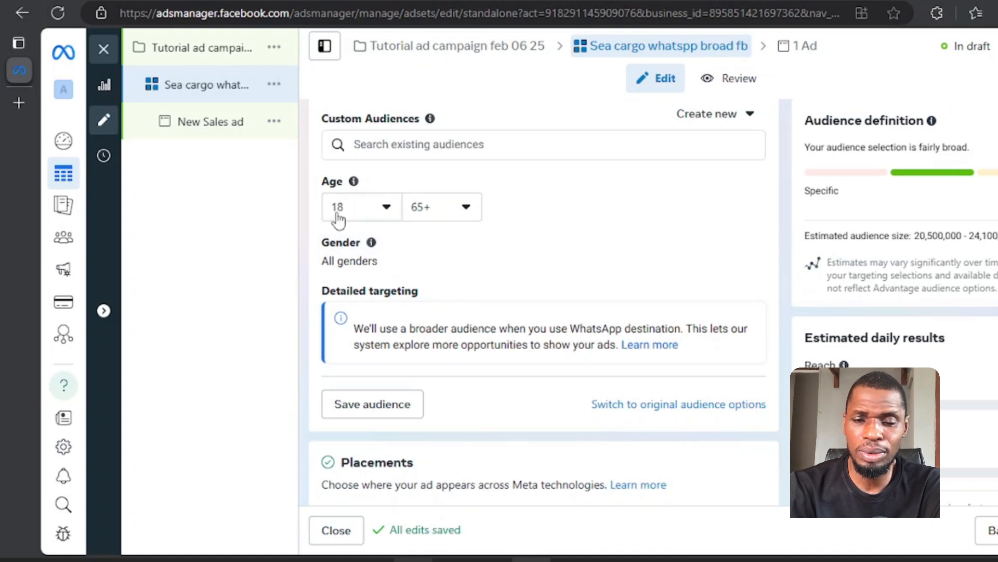
left_click(386, 208)
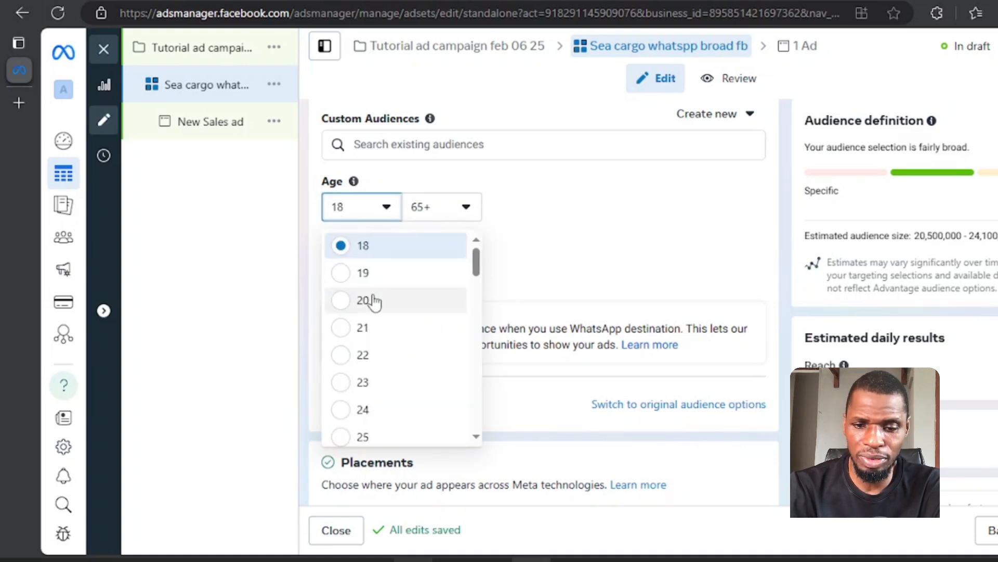
left_click(374, 384)
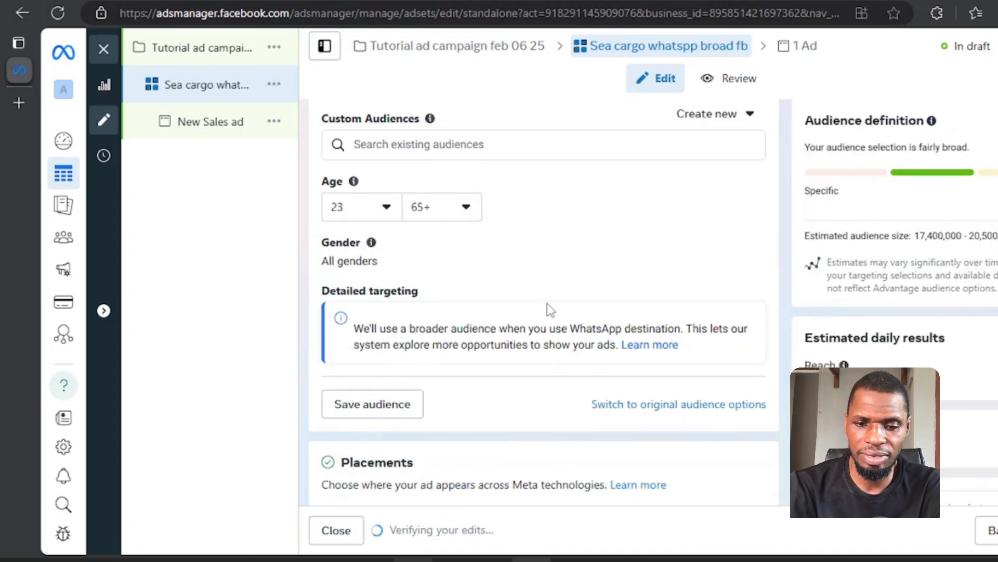
Step: Open the ad set's placements for editing and switch them to Manual placements
scroll(547, 303, "down", 2)
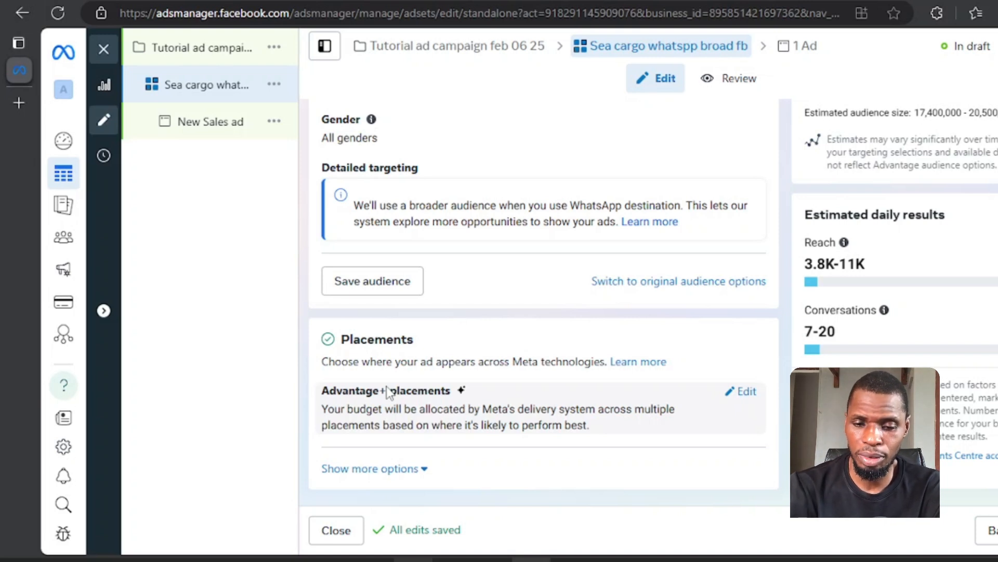
left_click(747, 392)
scroll(485, 414, "down", 1)
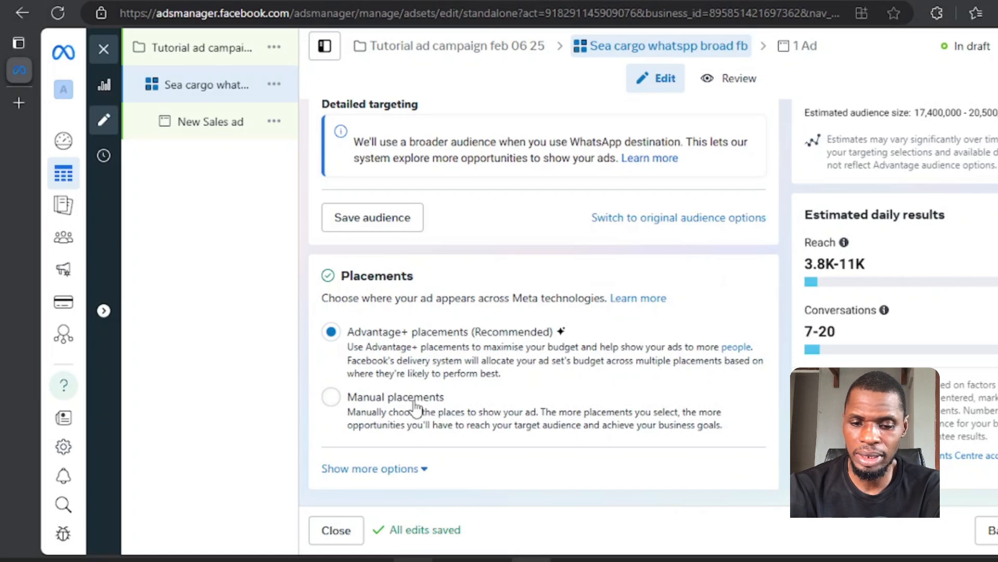
left_click(540, 400)
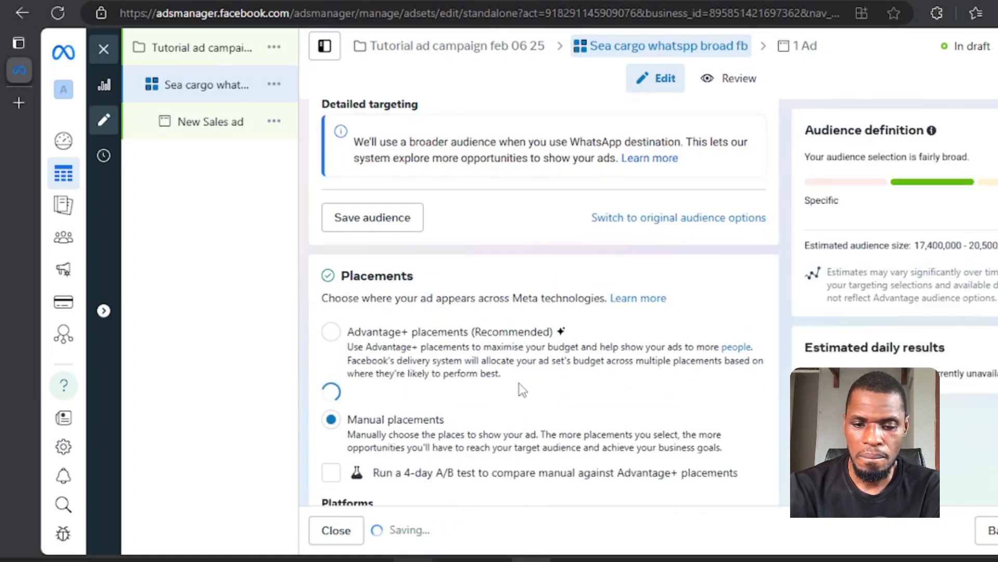
Step: Exclude Instagram, Audience Network and Messenger from the platforms so the ad set runs only on Facebook
scroll(520, 388, "down", 3)
scroll(520, 389, "down", 5)
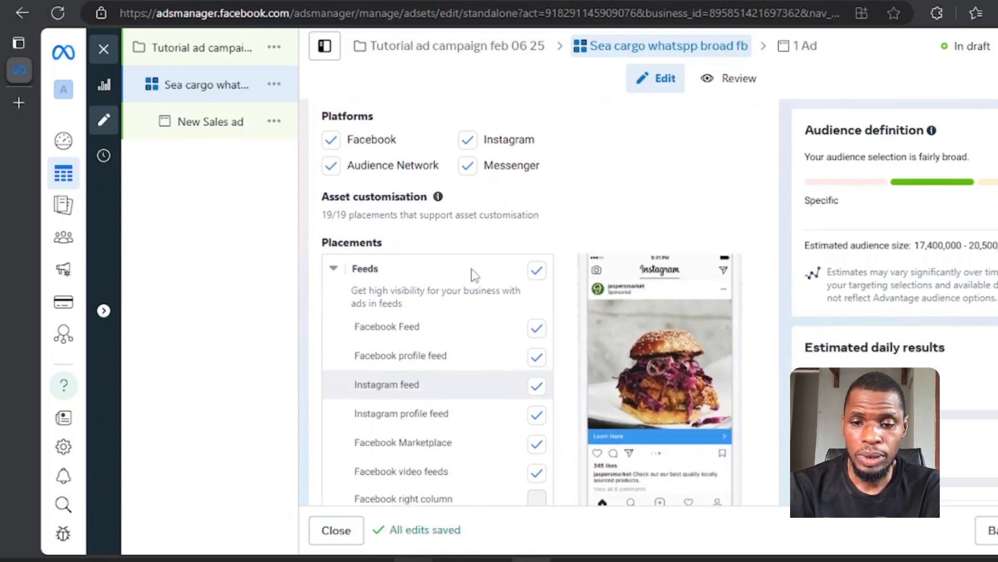
left_click(467, 141)
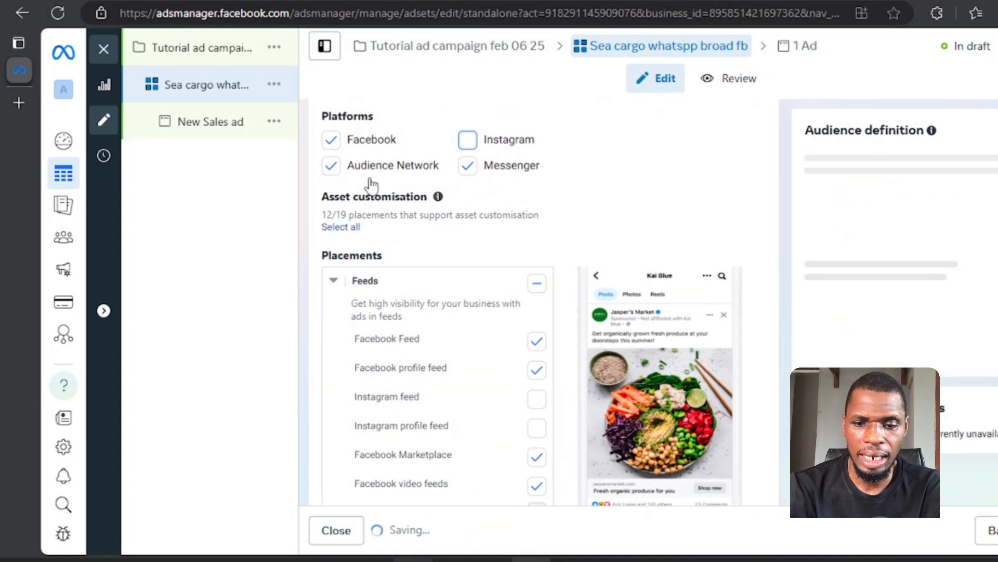
left_click(330, 168)
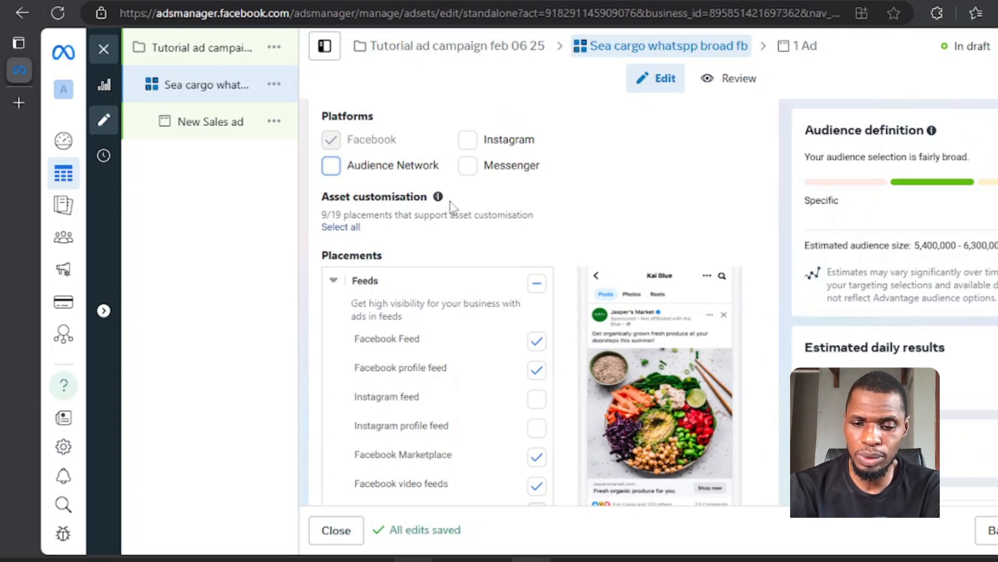
Step: Exclude Facebook in-stream videos from the in-stream ads placements
scroll(460, 408, "down", 2)
scroll(460, 407, "down", 10)
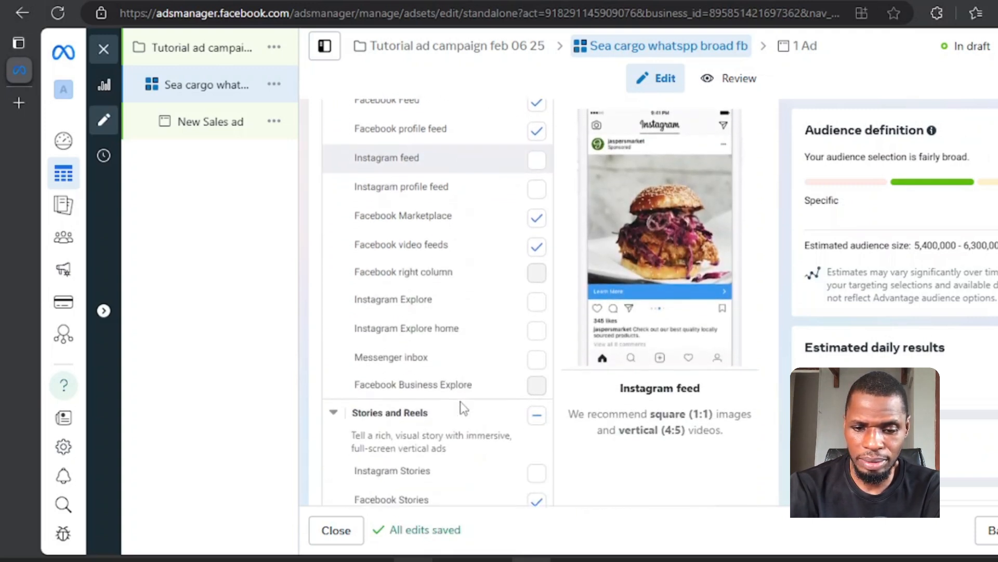
scroll(462, 408, "down", 2)
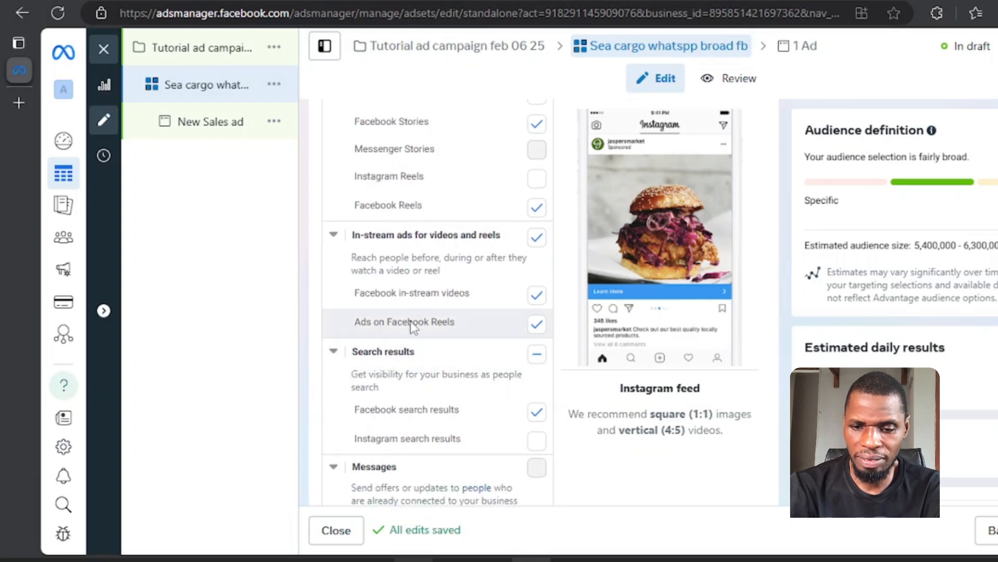
left_click(538, 296)
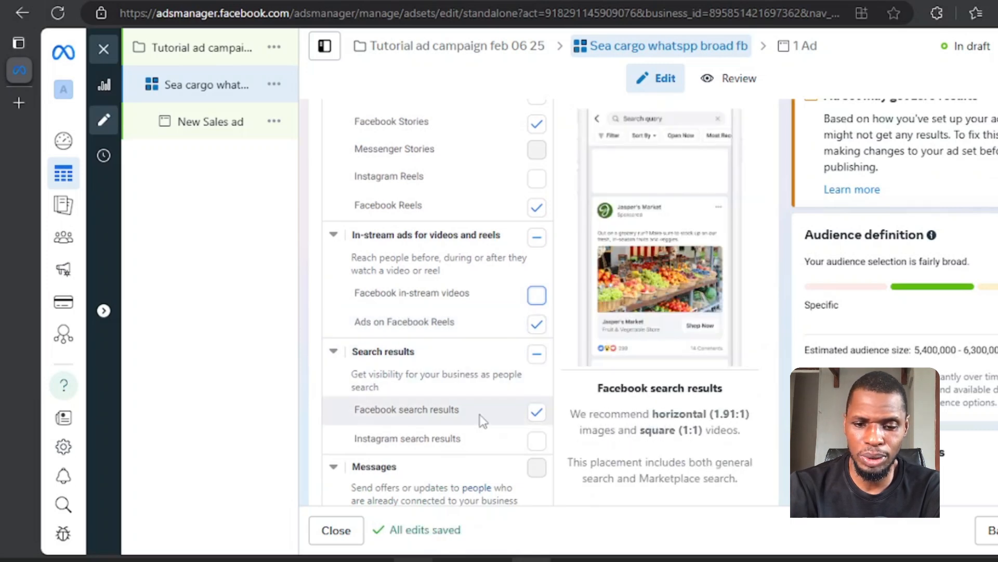
Step: Review the selected feeds, stories and reels, in-stream, search, messages and apps placements against the platform selection
scroll(481, 419, "down", 3)
scroll(484, 422, "down", 2)
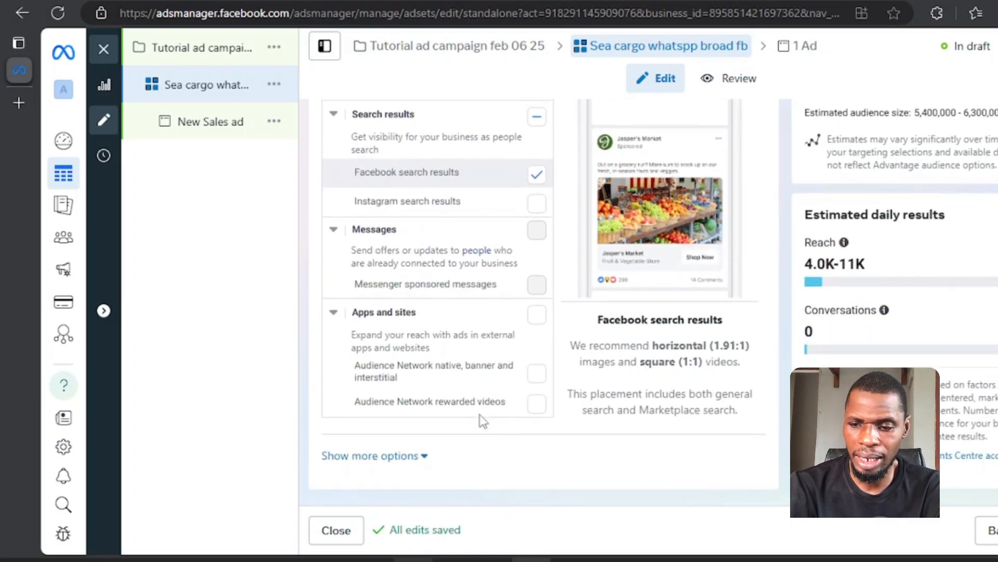
scroll(483, 421, "up", 8)
scroll(483, 421, "down", 4)
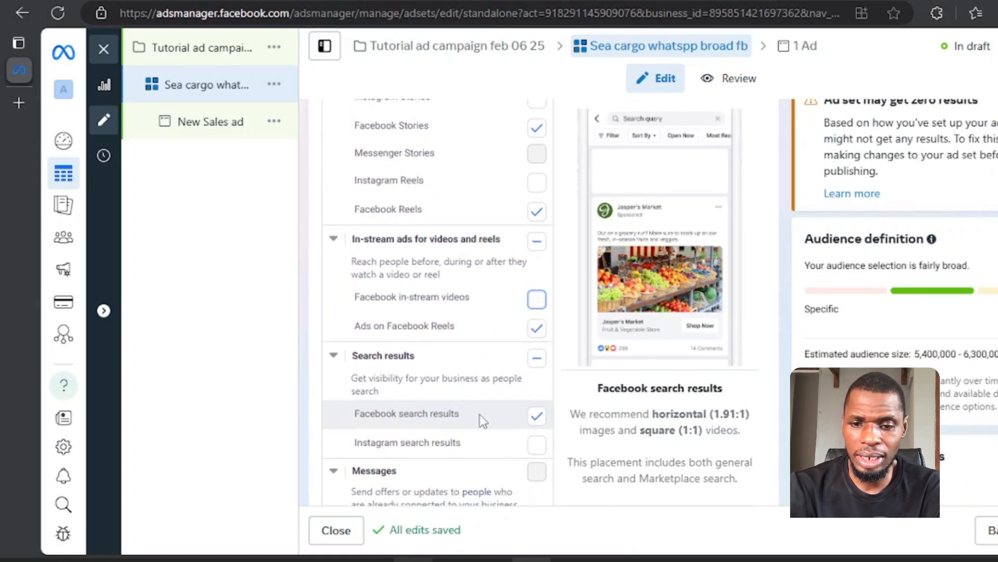
scroll(484, 421, "up", 10)
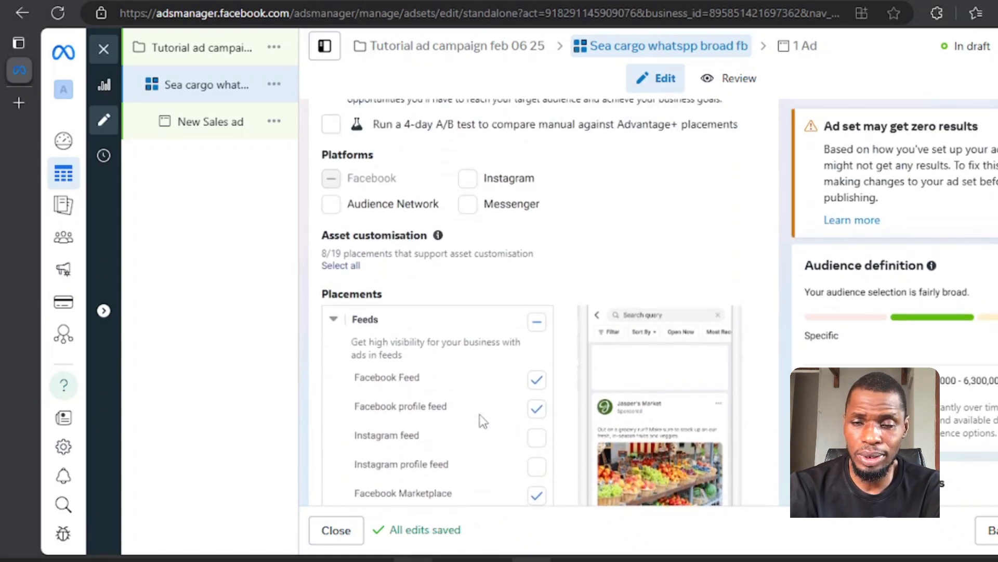
scroll(483, 421, "up", 1)
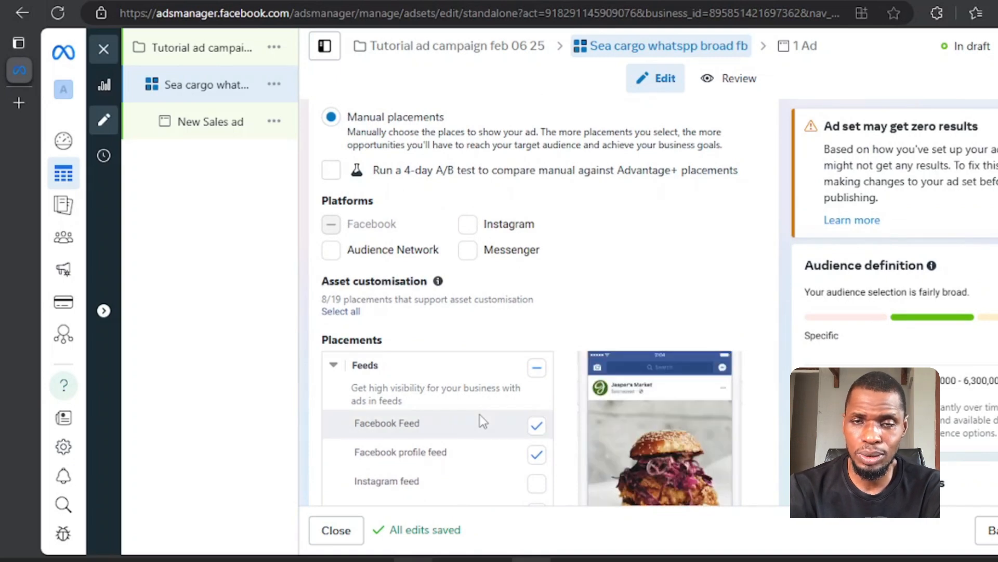
scroll(479, 415, "down", 10)
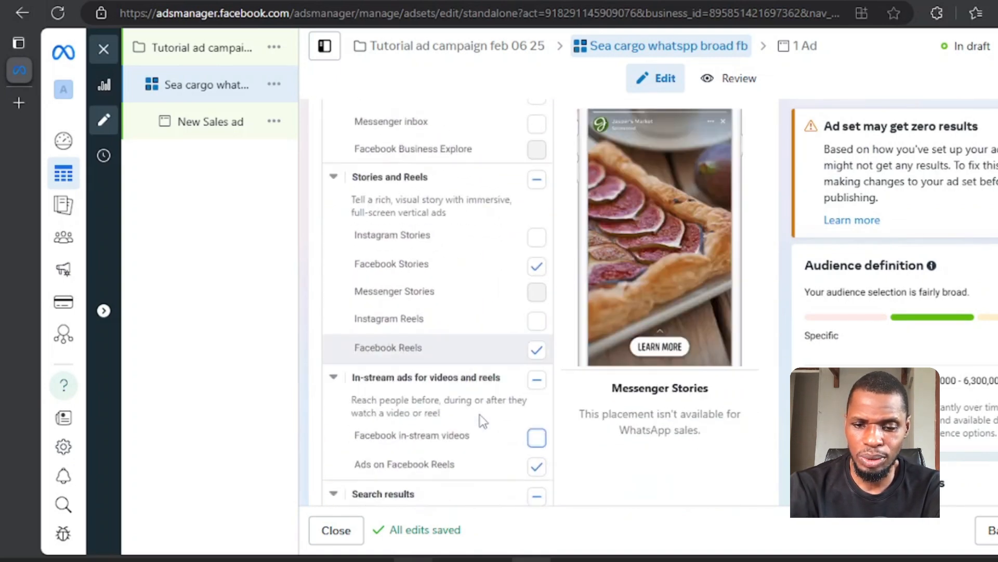
scroll(480, 416, "down", 5)
scroll(480, 413, "up", 15)
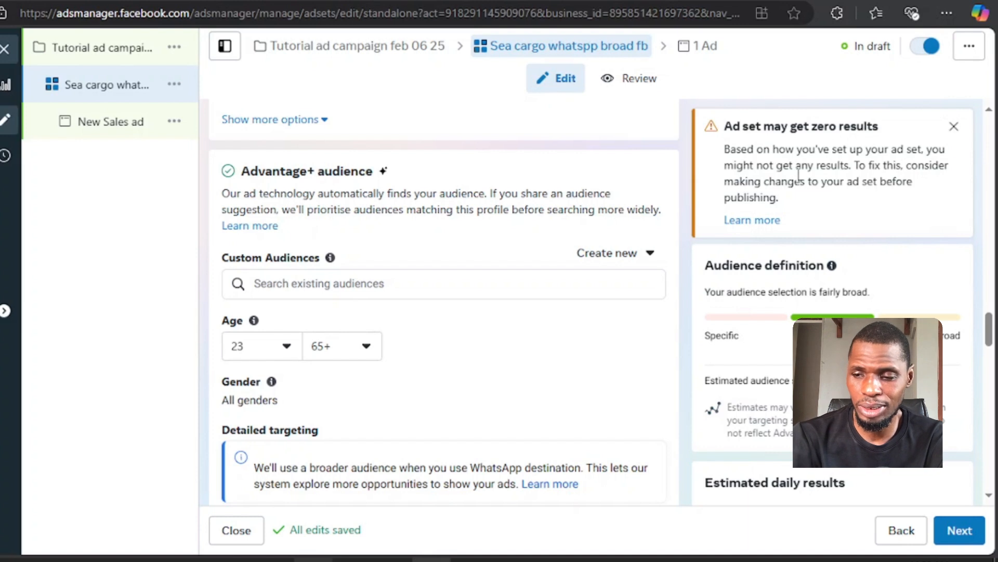
Step: Continue from the ad set to its ad and rename the ad as "Video AD 1"
left_click(955, 128)
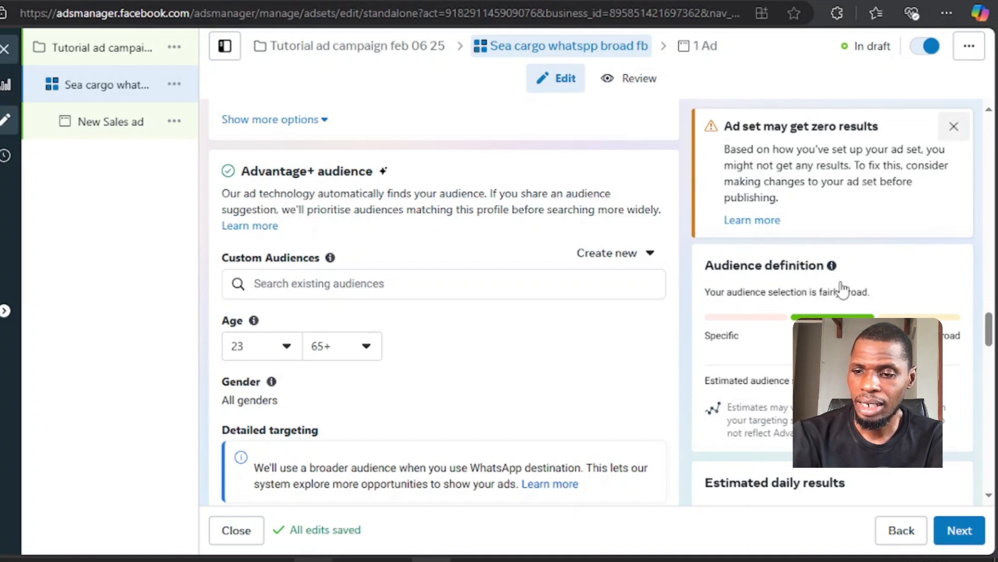
left_click(959, 530)
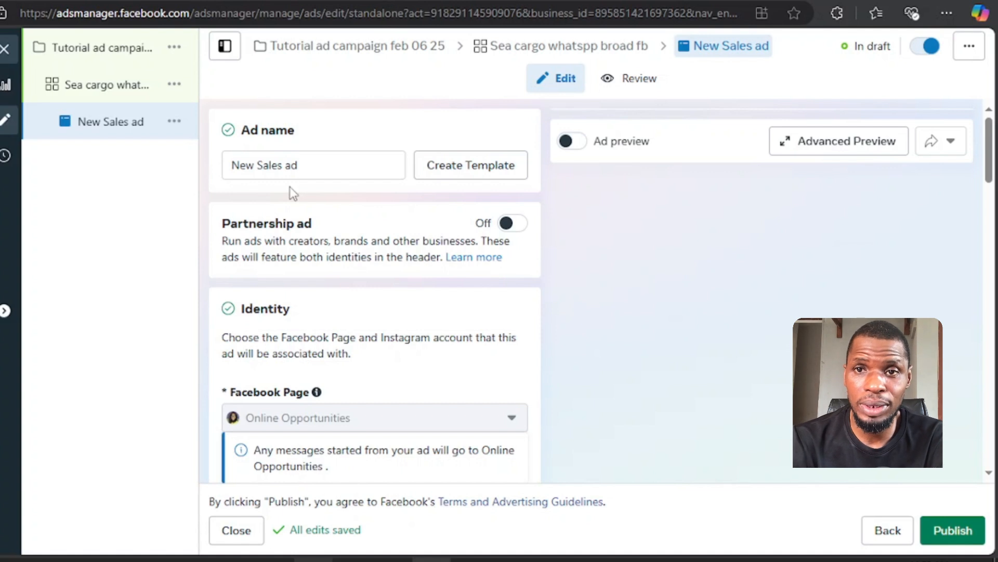
left_click(310, 164)
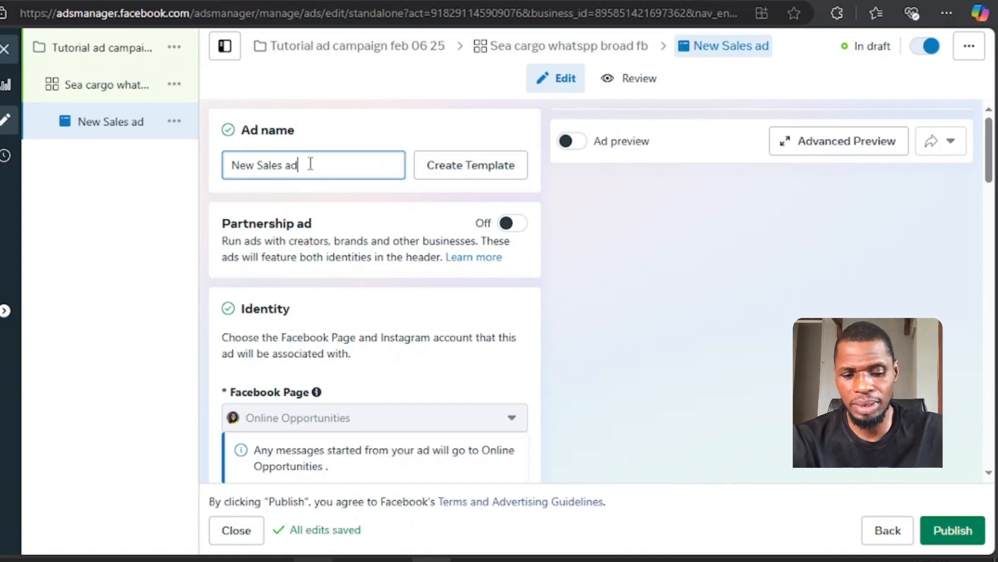
key("ctrl+a")
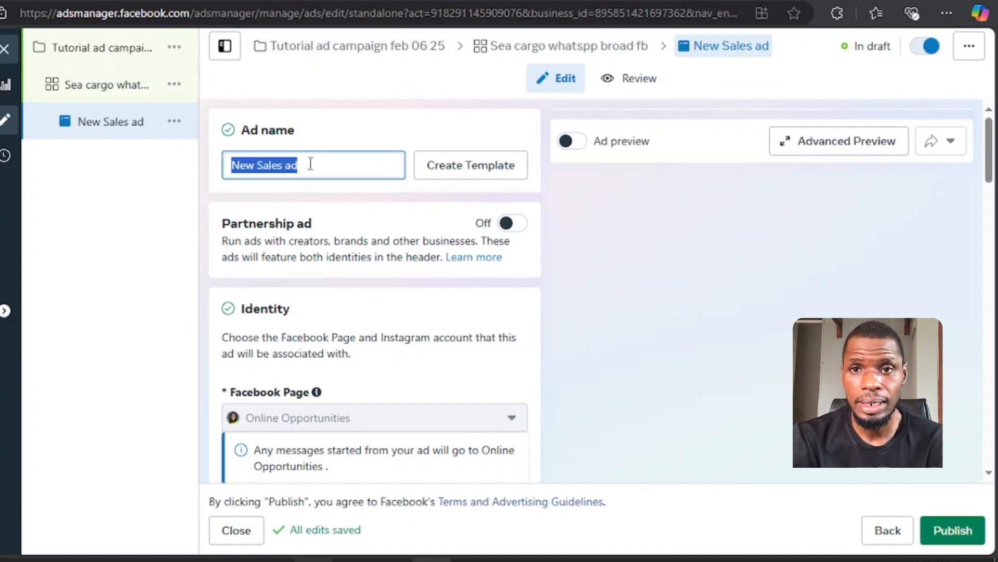
type("Vide")
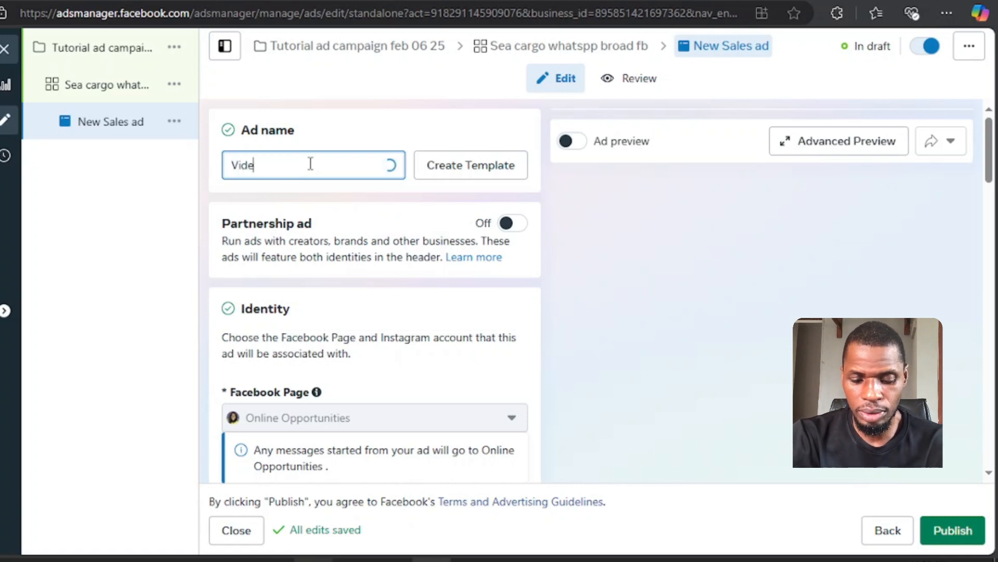
type("o AD 1")
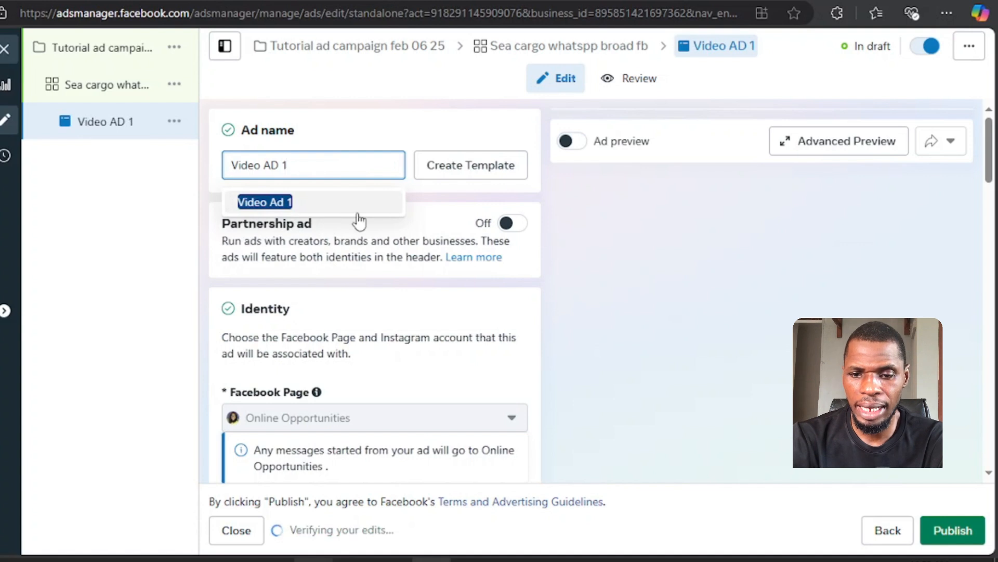
left_click(419, 229)
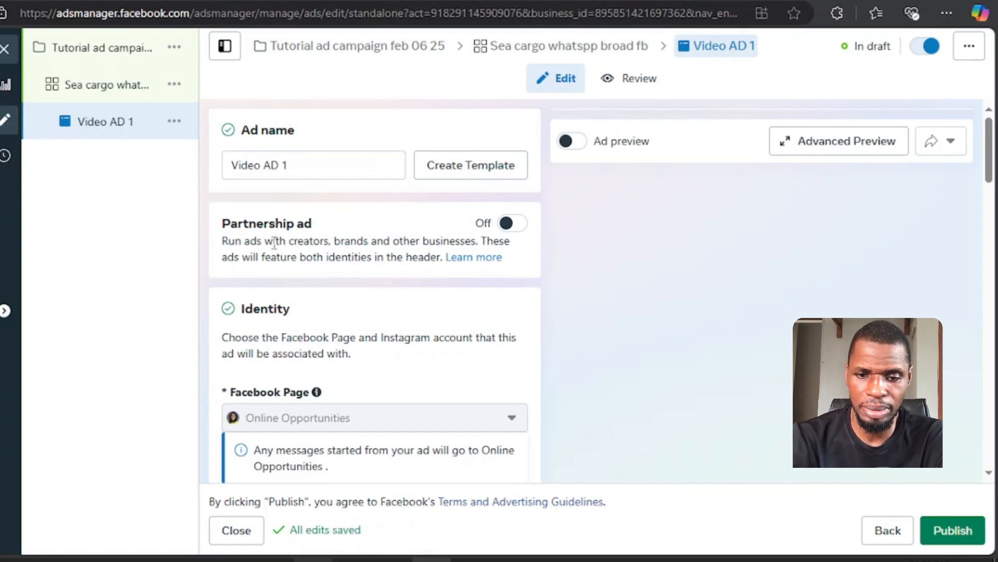
Step: Start setting up the ad creative as a video ad, keeping the single image or video format
scroll(429, 468, "down", 5)
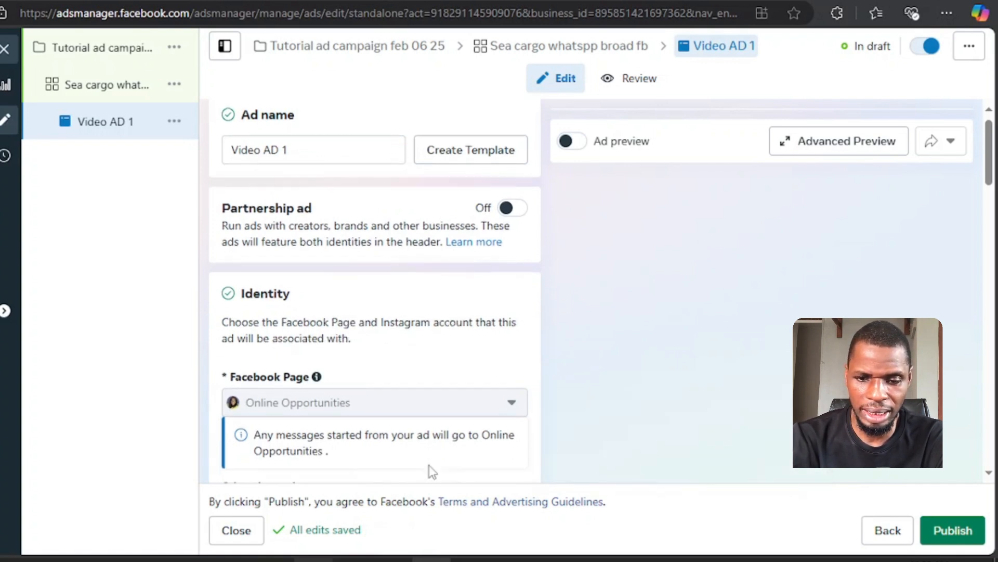
scroll(429, 468, "down", 10)
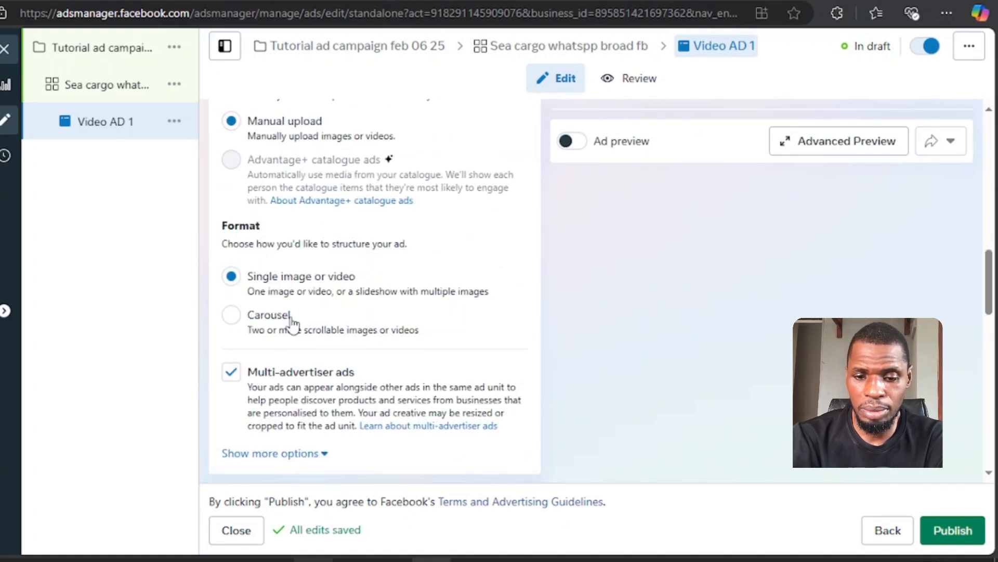
scroll(291, 324, "down", 5)
scroll(292, 324, "down", 1)
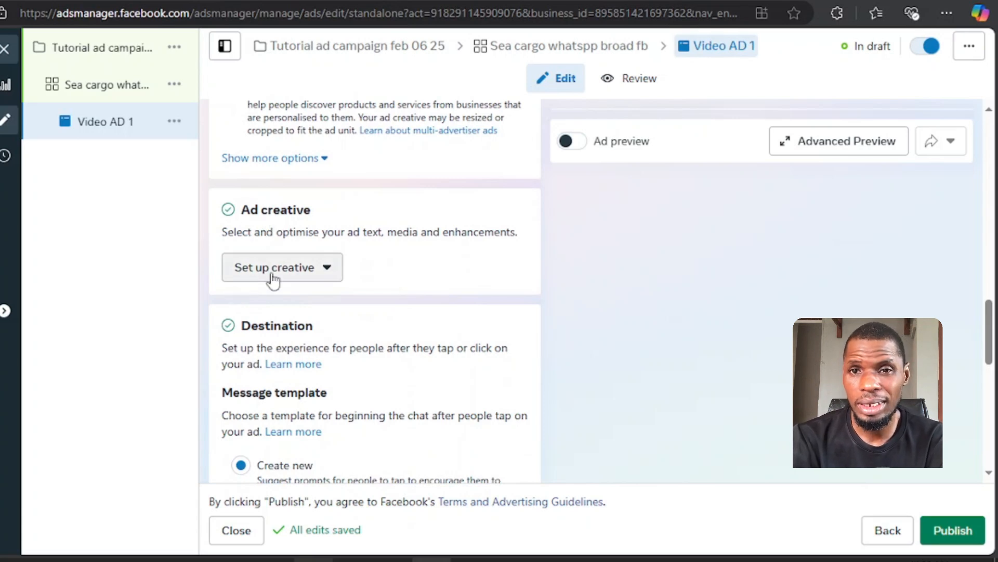
left_click(308, 276)
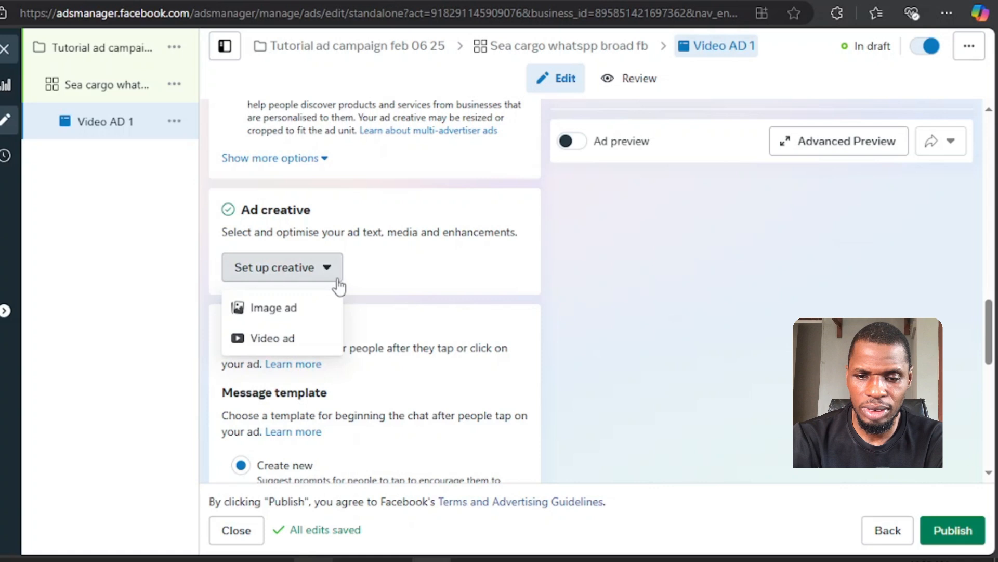
left_click(266, 341)
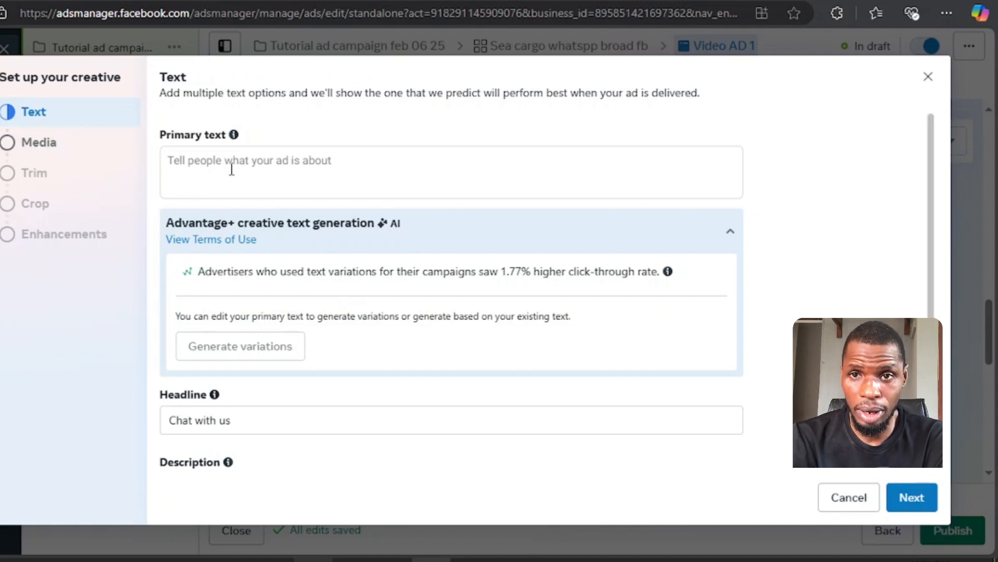
Step: Paste the prepared Zibah Logistics shipping copy with its hashtags as the primary text and open the headline for editing
left_click(208, 169)
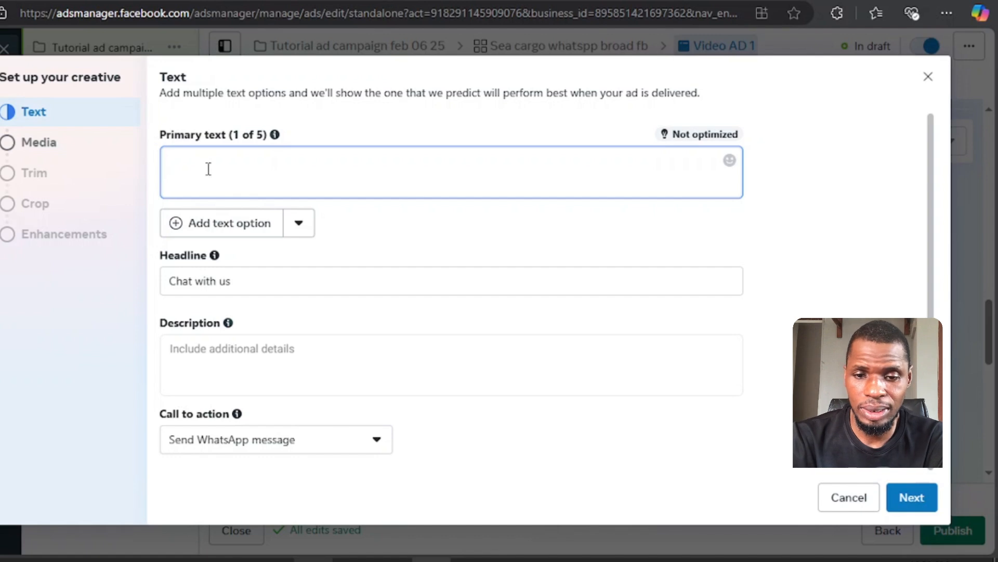
key("ctrl+v")
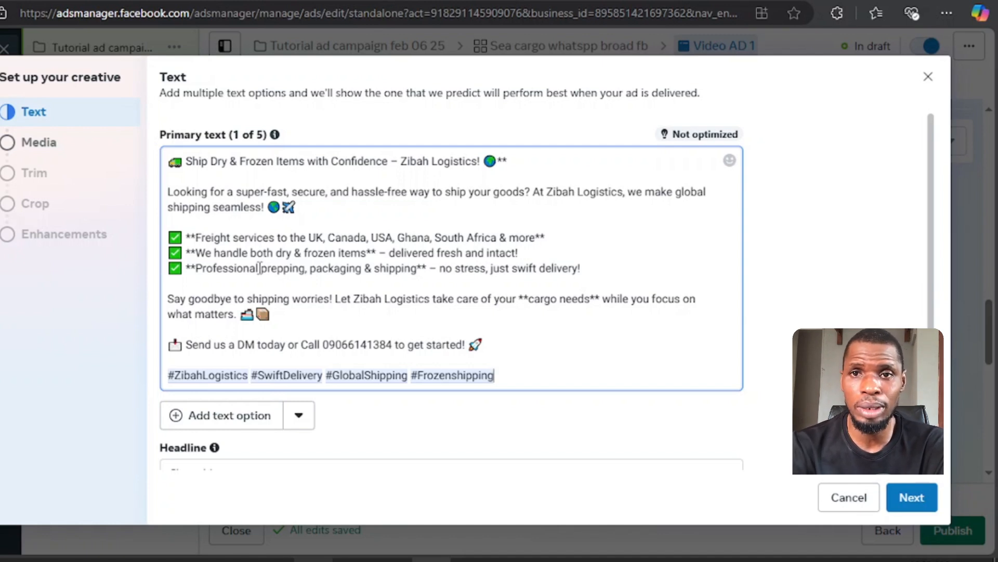
scroll(454, 420, "down", 3)
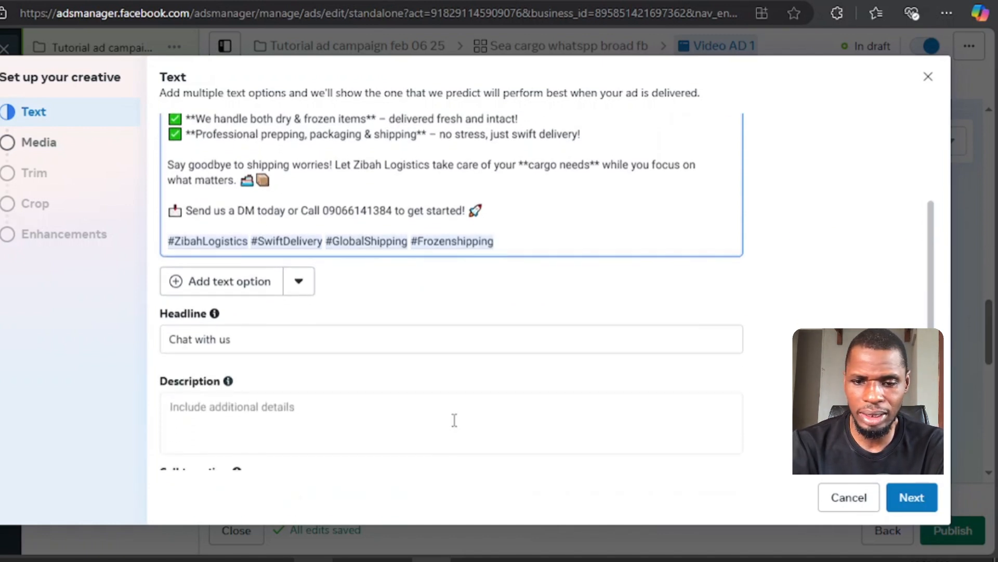
scroll(455, 420, "down", 1)
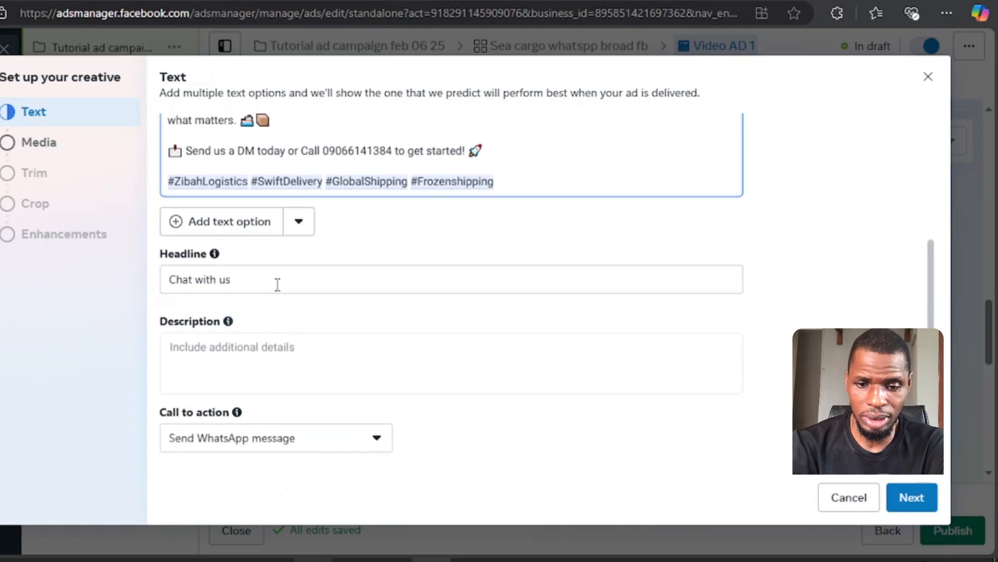
left_click(254, 280)
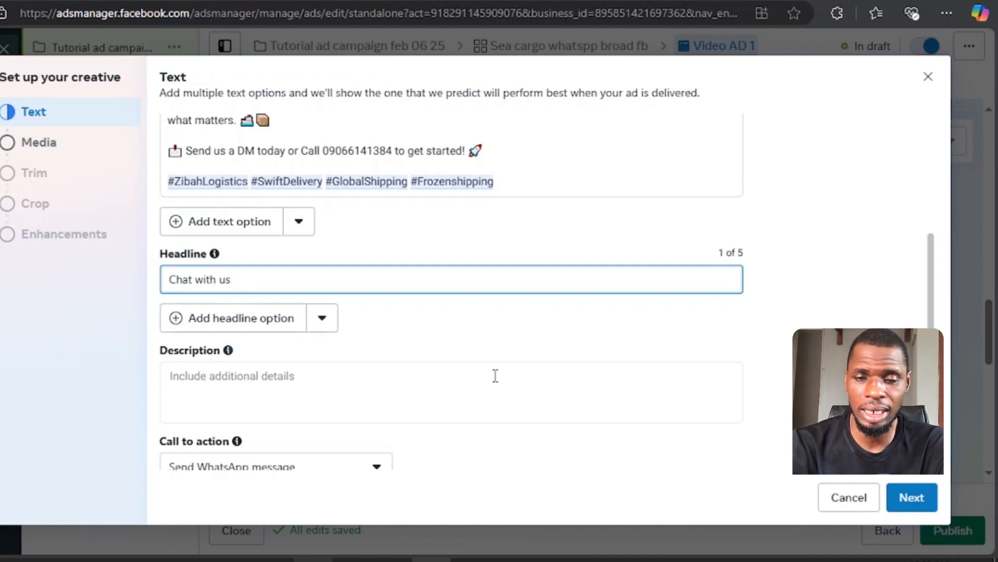
Step: Check the optional description and the Send WhatsApp message call to action, leaving the description empty
scroll(495, 374, "down", 1)
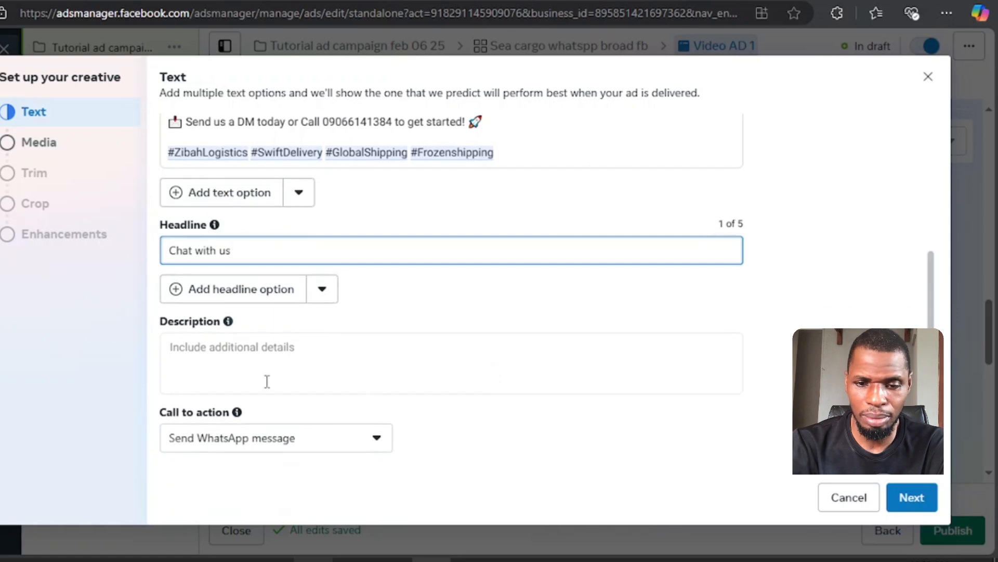
left_click(252, 358)
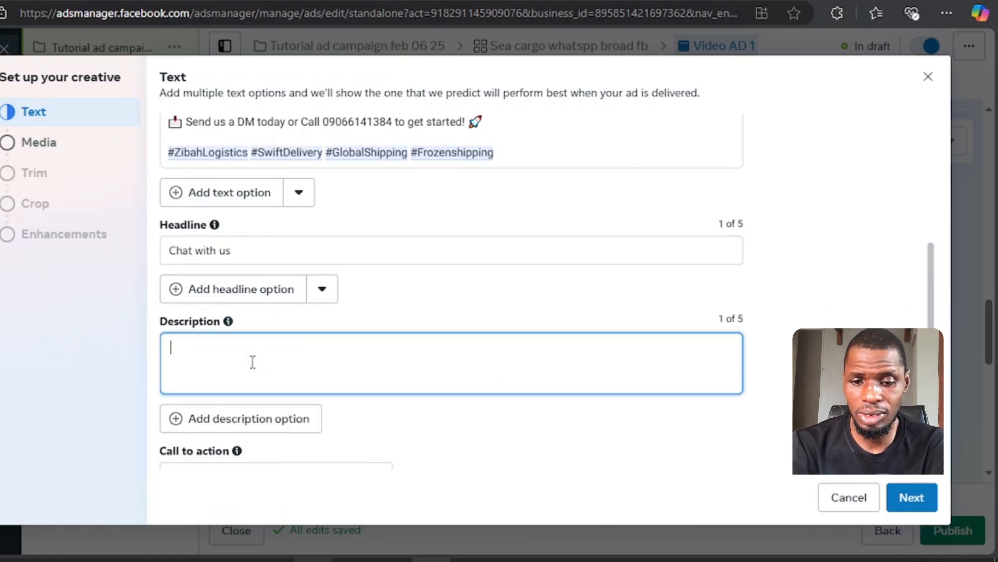
left_click(475, 318)
scroll(489, 316, "down", 1)
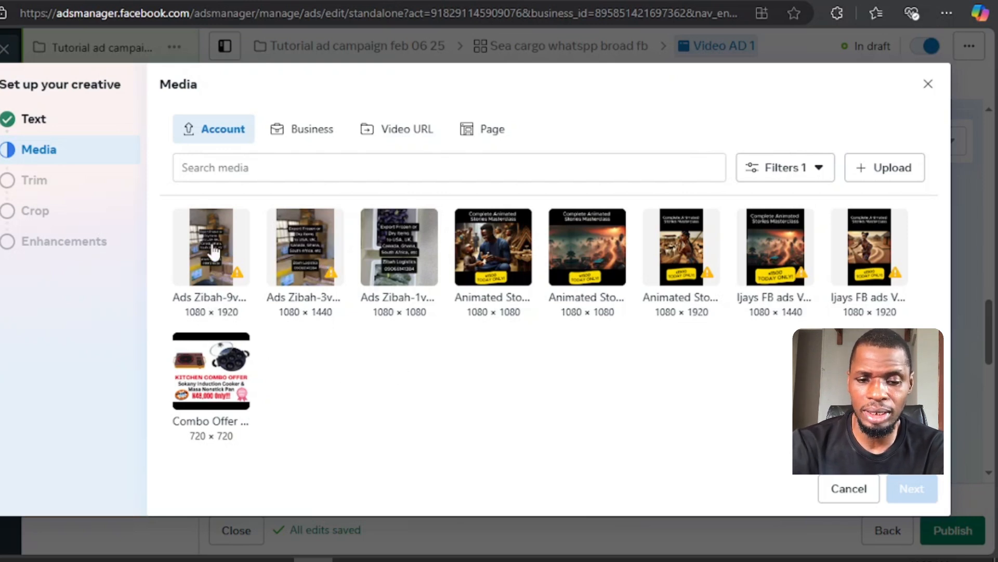
Step: Choose the 1080 × 1920 Zibah ad video from the account media and keep its full length when trimming
mouse_move(238, 274)
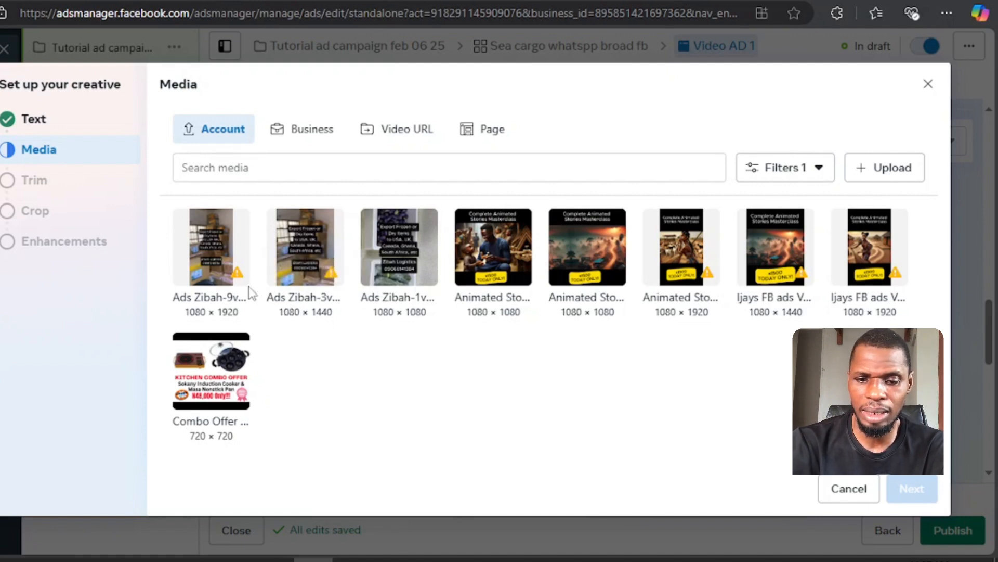
left_click(200, 234)
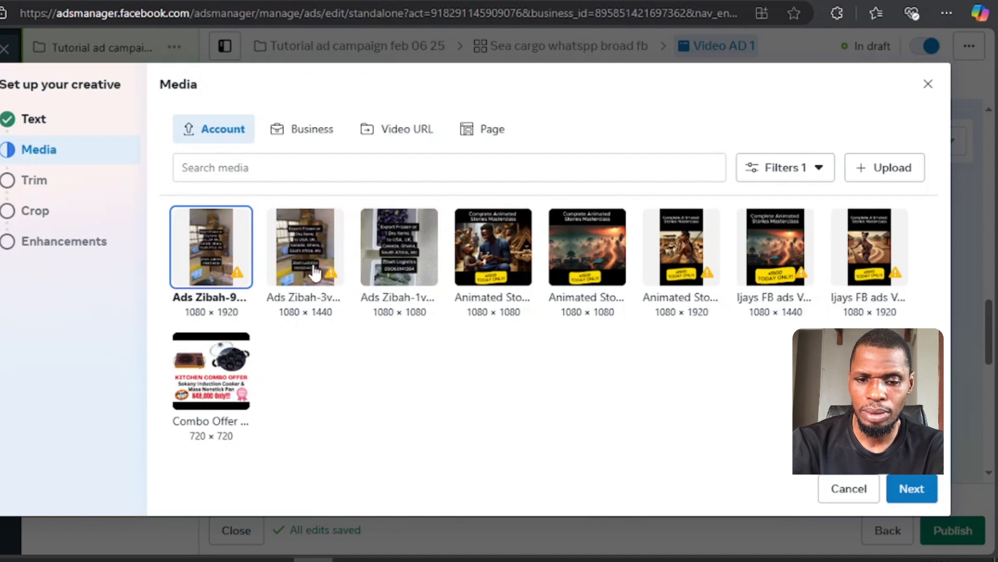
left_click(911, 489)
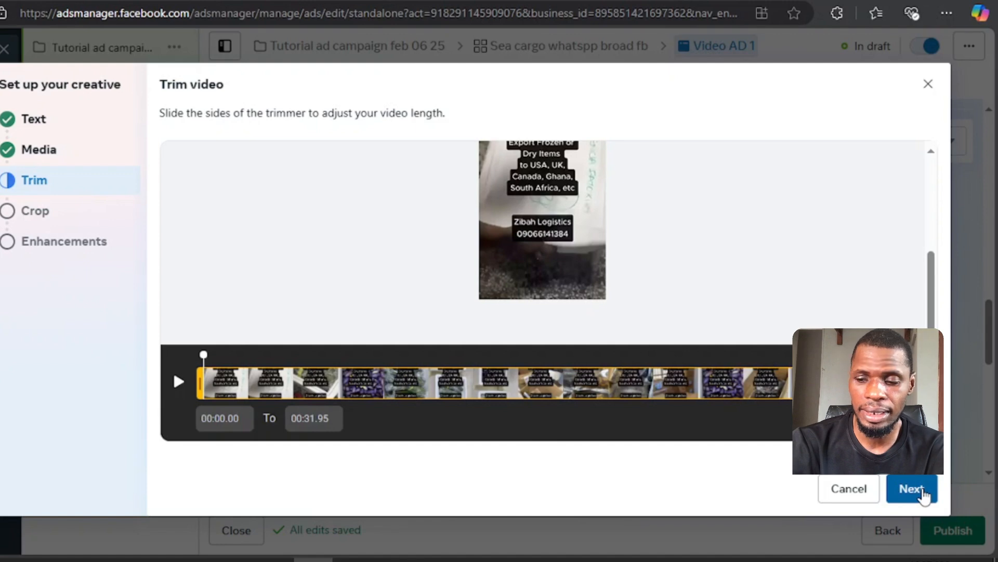
left_click(911, 489)
Step: Examine how the video fits the vertical, square and horizontal placements and which crop ratios are recommended
scroll(318, 193, "up", 3)
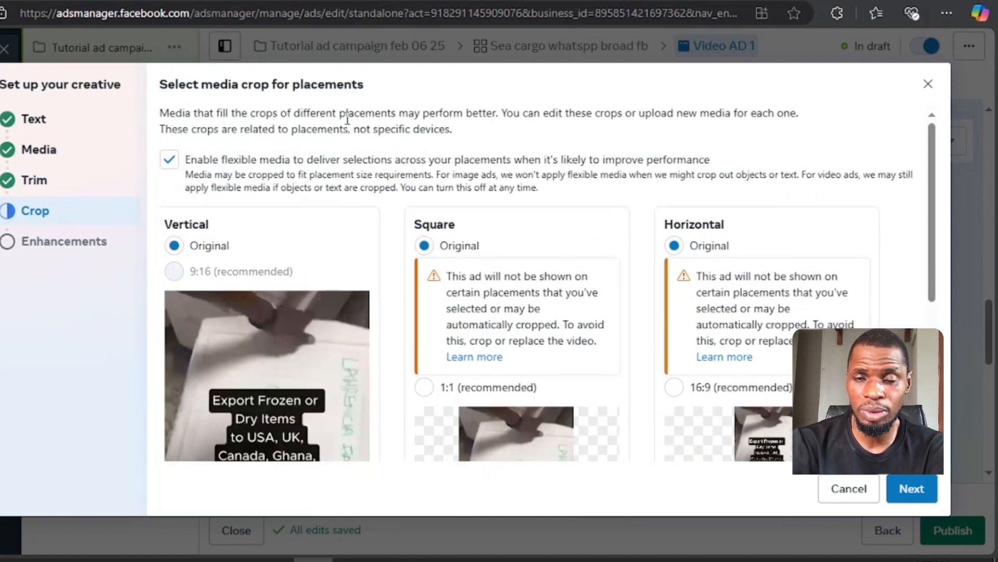
scroll(341, 262, "down", 3)
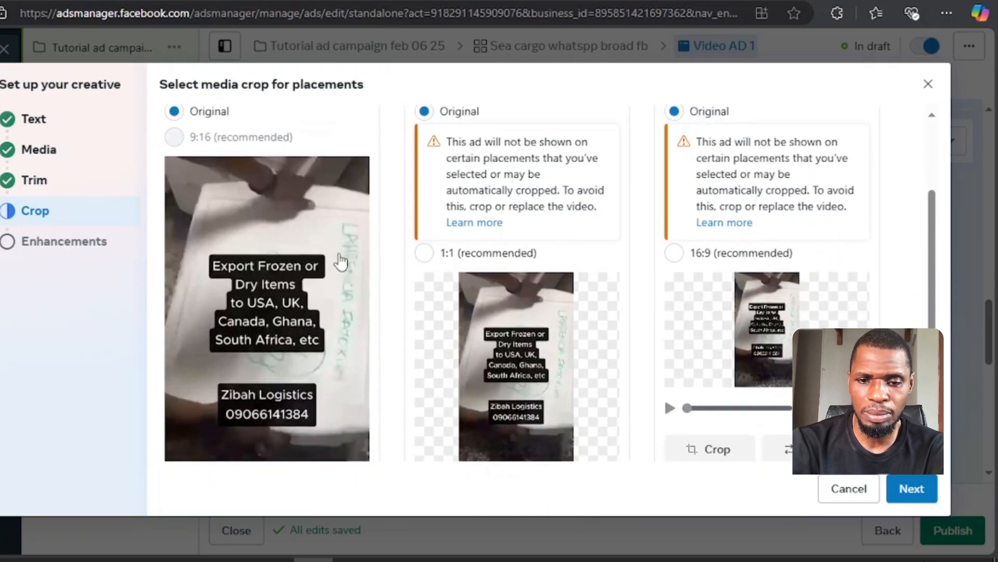
scroll(213, 299, "down", 2)
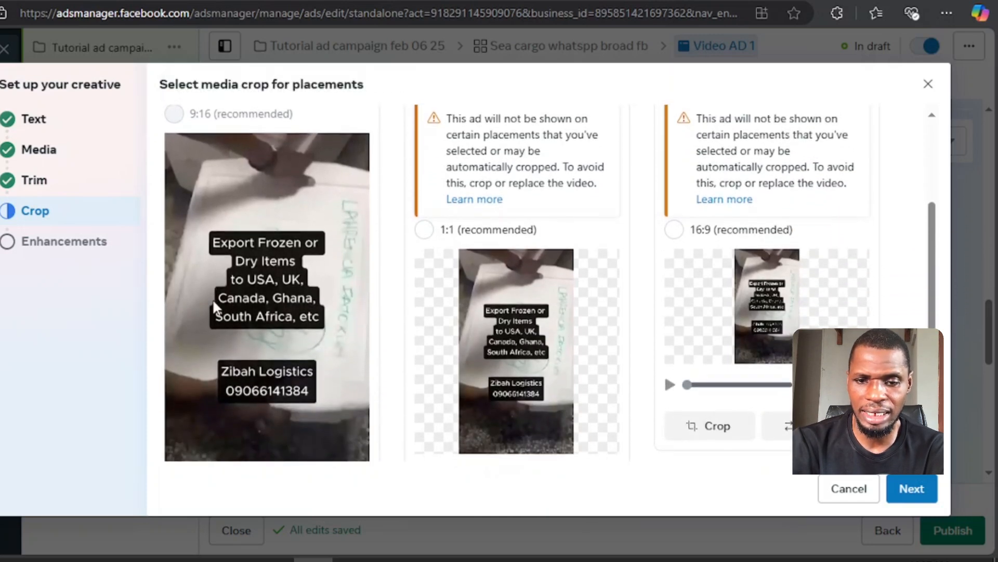
scroll(239, 260, "up", 5)
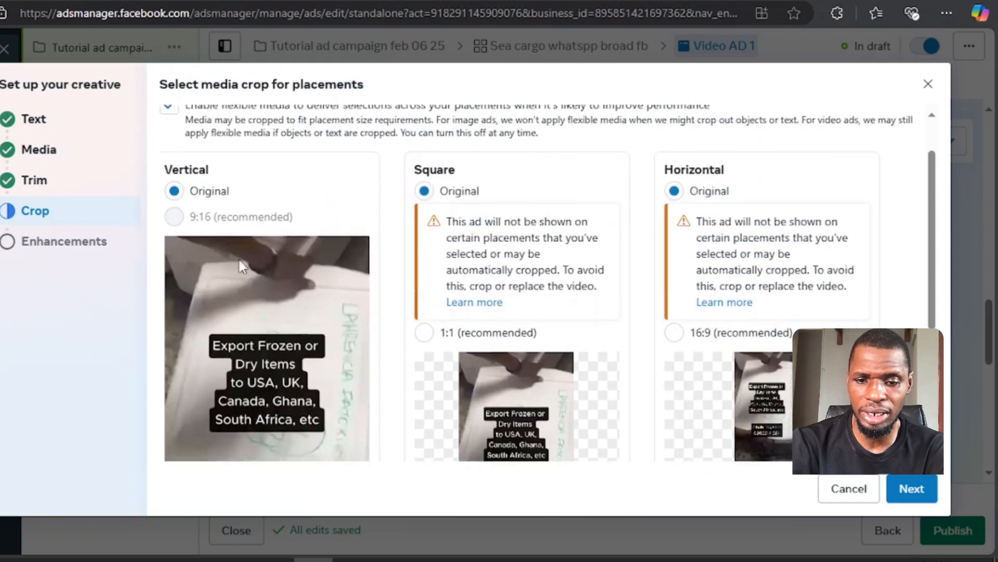
scroll(238, 257, "down", 5)
scroll(481, 234, "up", 4)
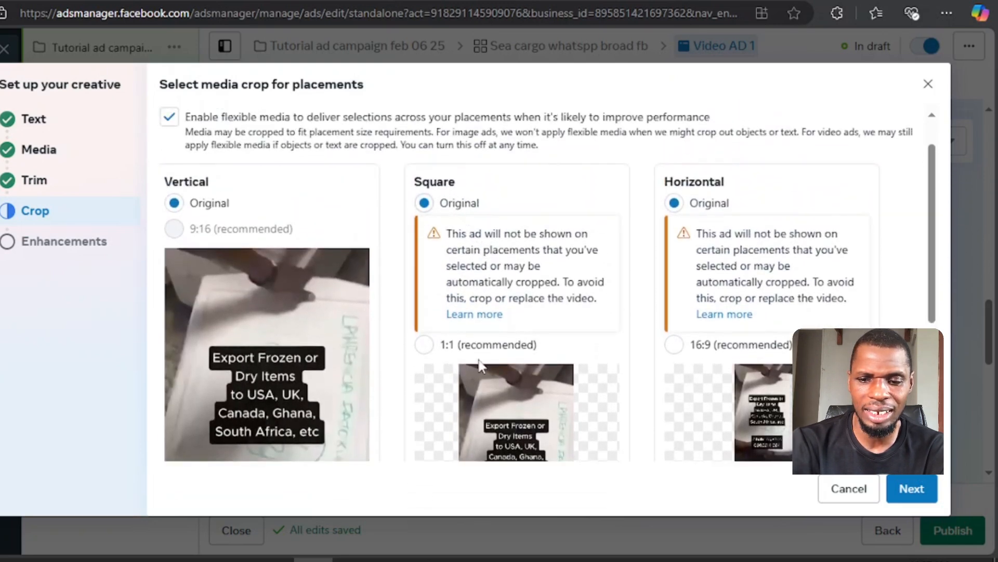
scroll(479, 359, "down", 3)
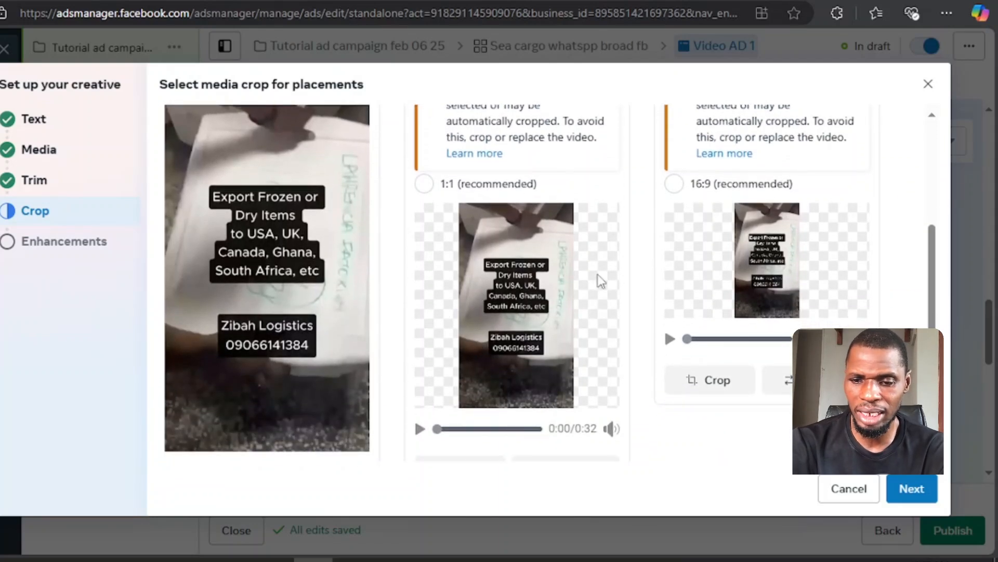
scroll(521, 294, "up", 3)
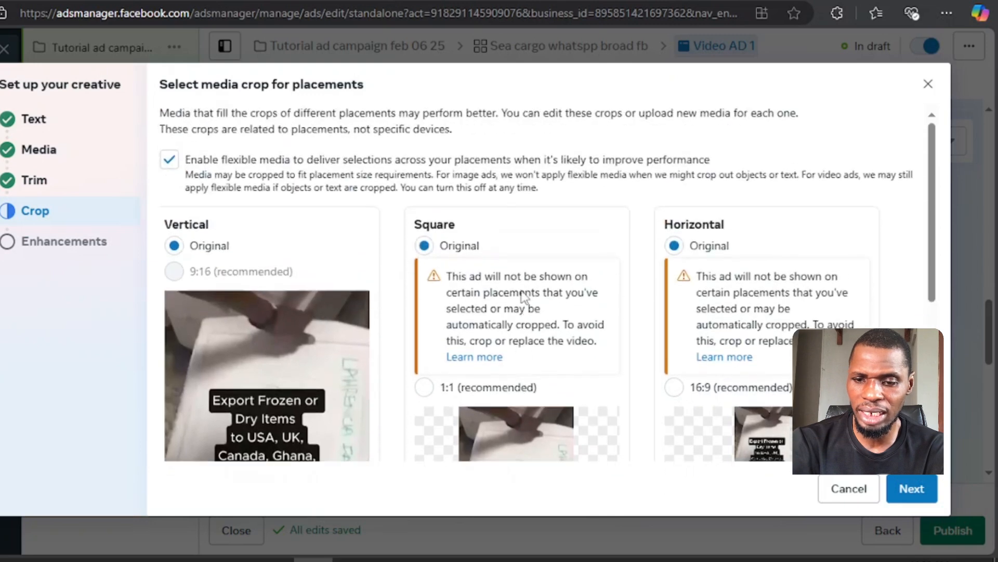
Step: Set the square placement's crop to the recommended 1:1 ratio and check its preview
scroll(522, 294, "down", 2)
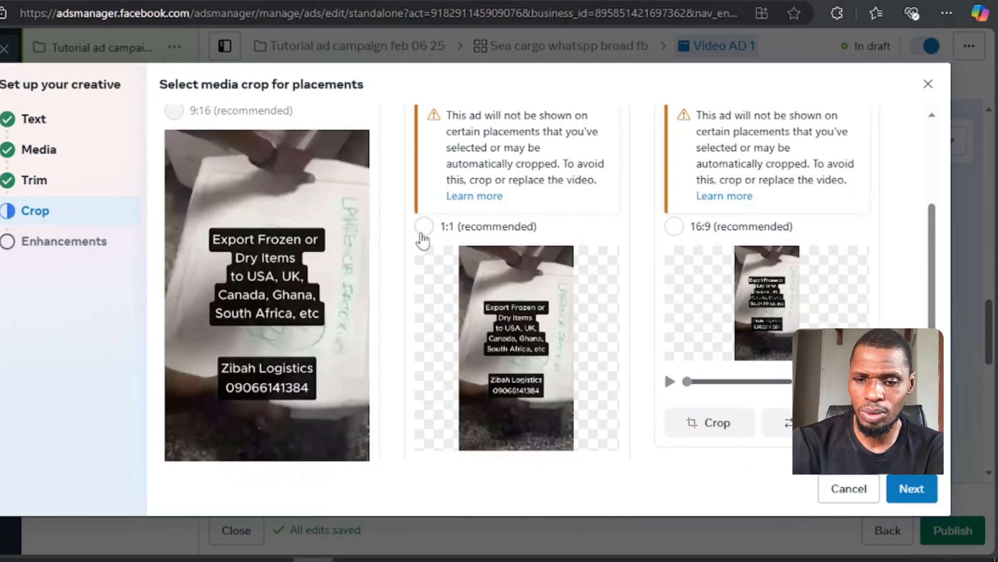
left_click(425, 228)
scroll(511, 223, "up", 2)
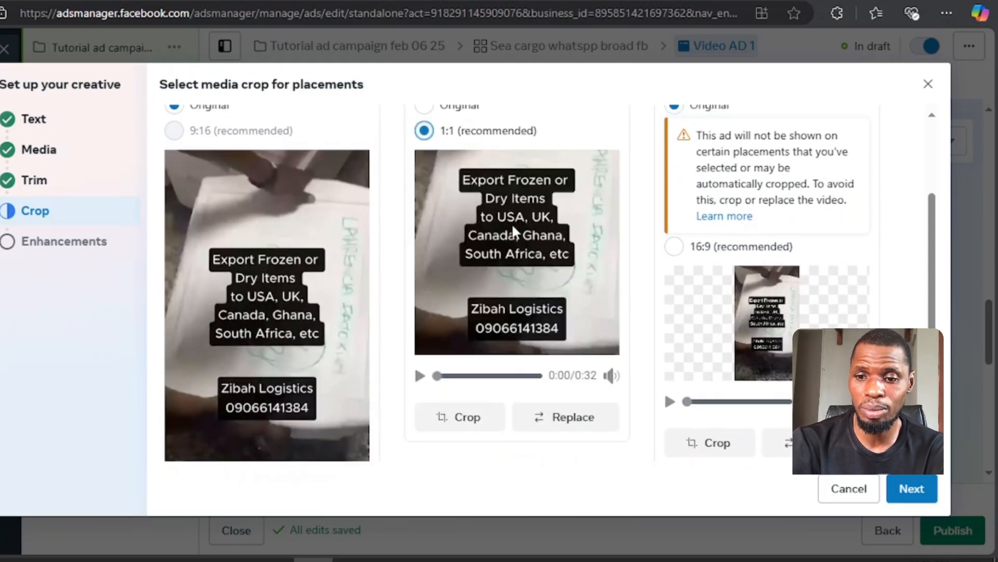
scroll(497, 372, "down", 1)
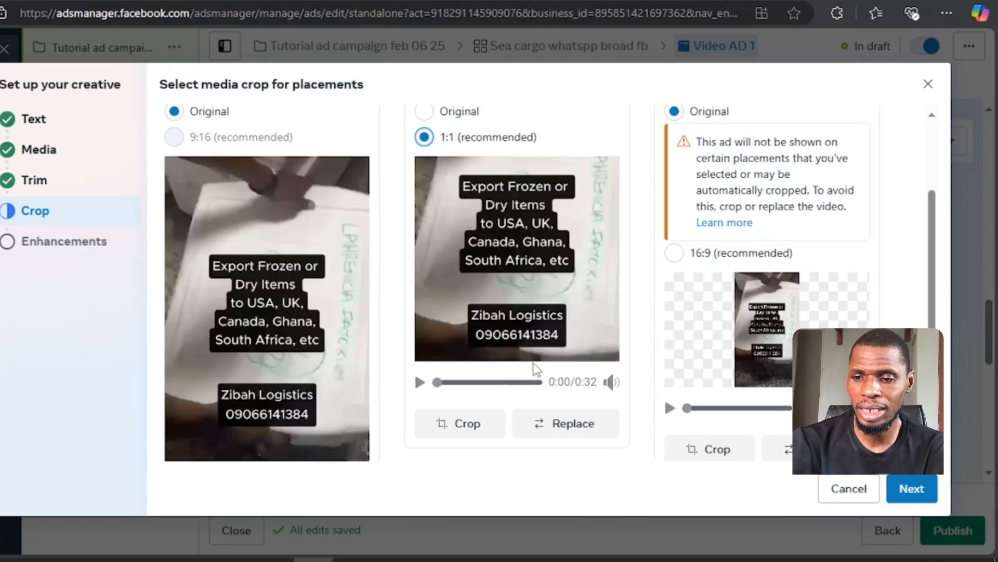
scroll(645, 340, "up", 2)
scroll(647, 342, "down", 1)
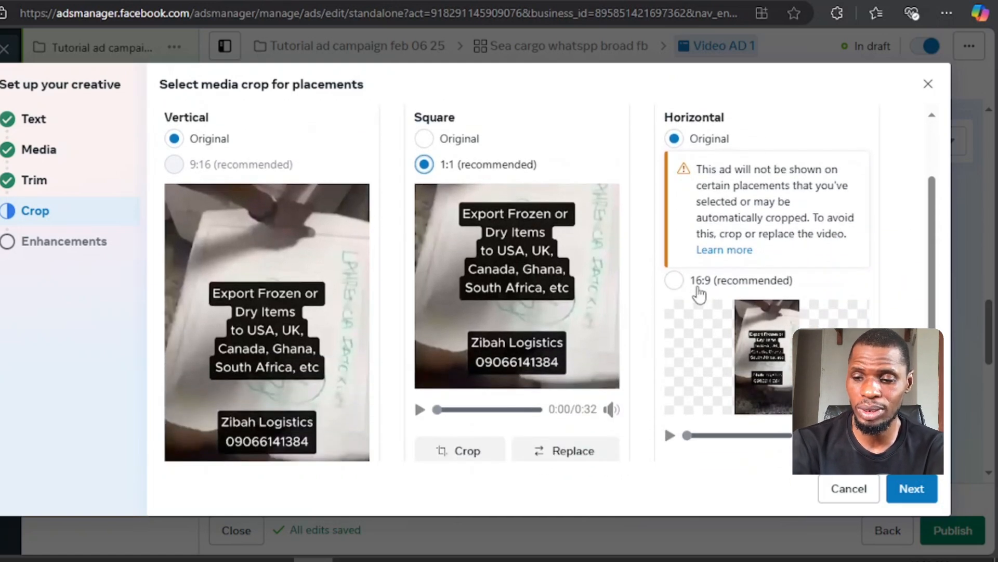
Step: Replace the horizontal placement's media with the 1080 × 1080 Zibah ad video and continue to the creative enhancements
scroll(692, 339, "down", 2)
scroll(689, 336, "up", 2)
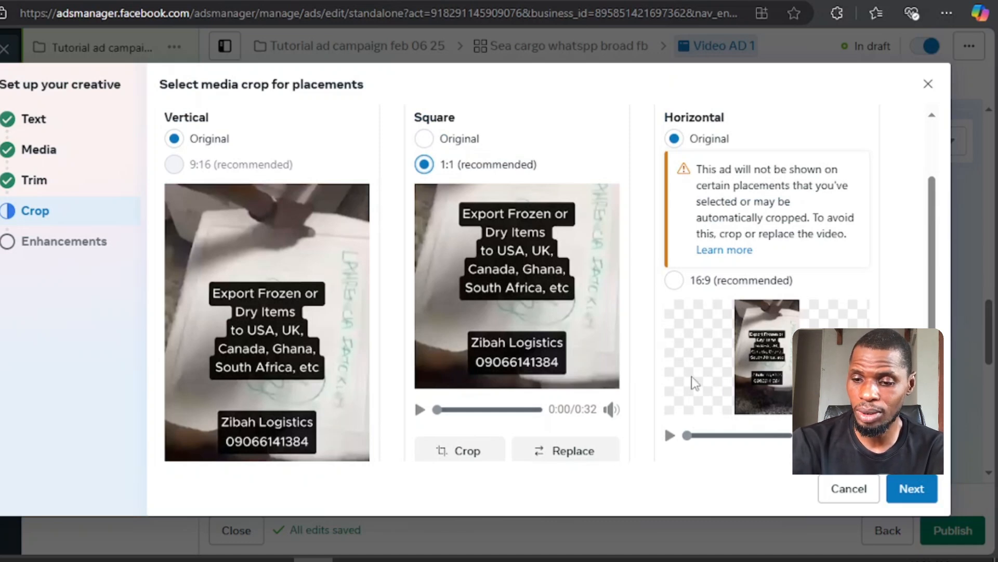
scroll(693, 385, "down", 3)
scroll(693, 384, "up", 1)
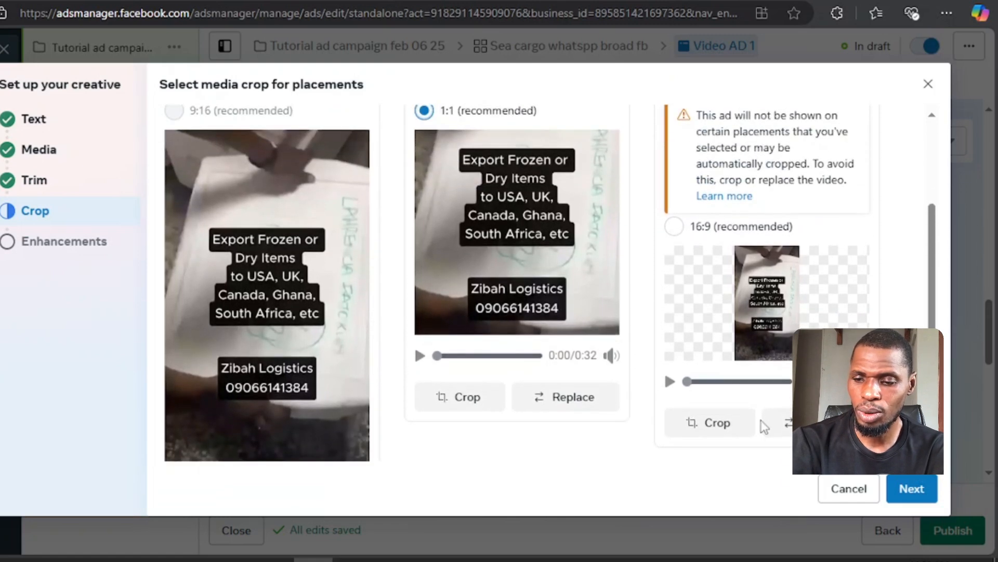
scroll(718, 305, "up", 2)
scroll(717, 305, "down", 1)
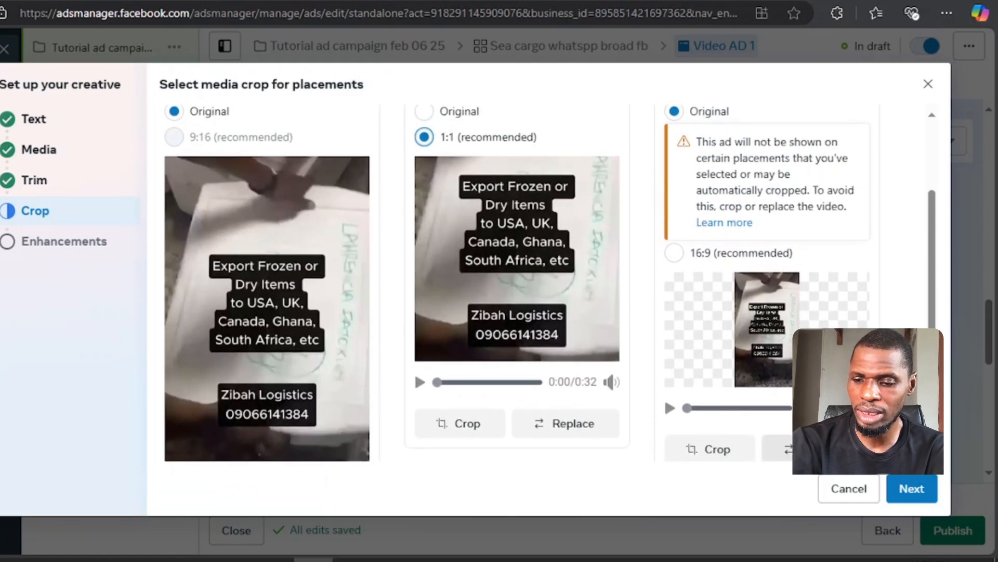
left_click(613, 430)
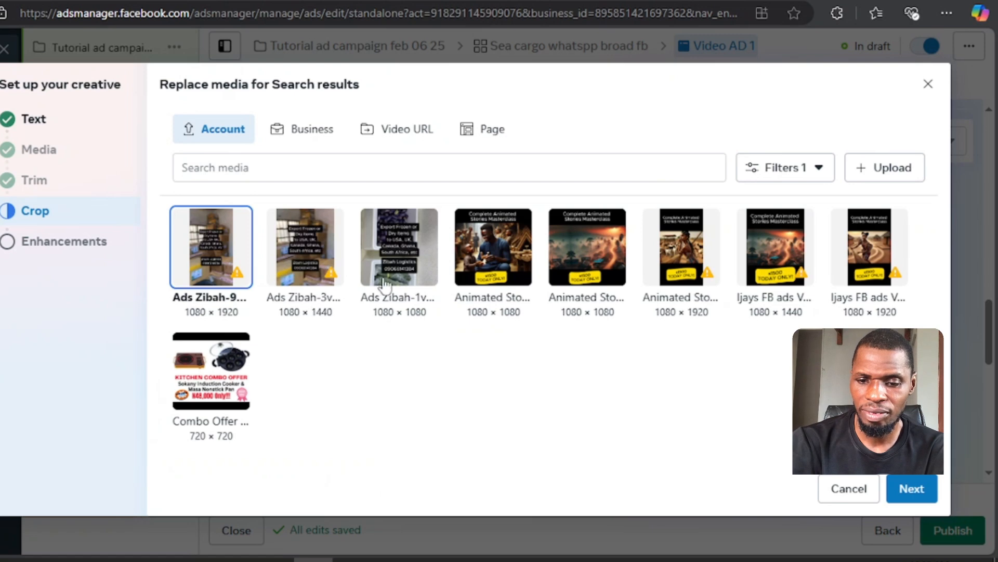
left_click(408, 285)
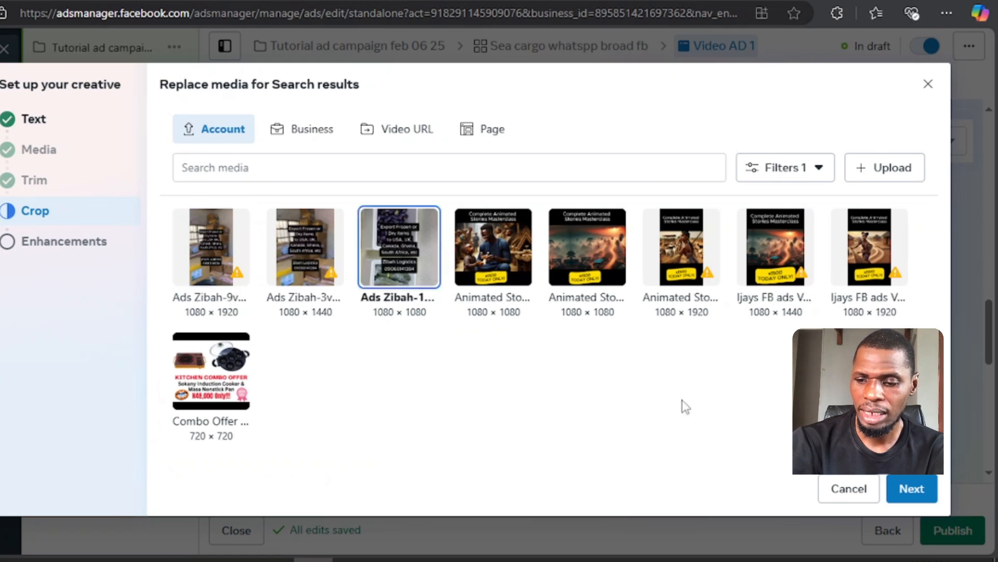
left_click(905, 491)
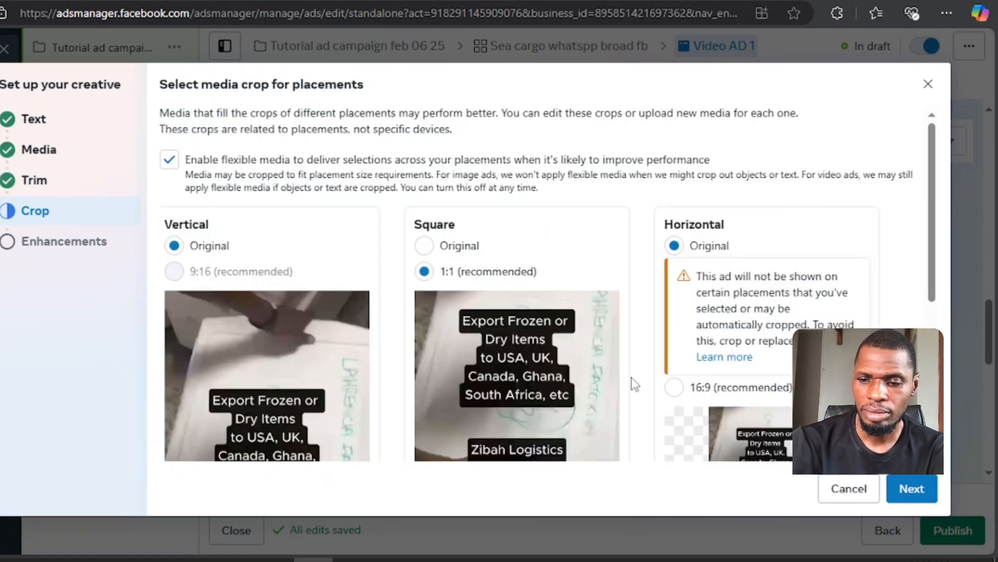
scroll(633, 383, "down", 3)
scroll(631, 377, "down", 2)
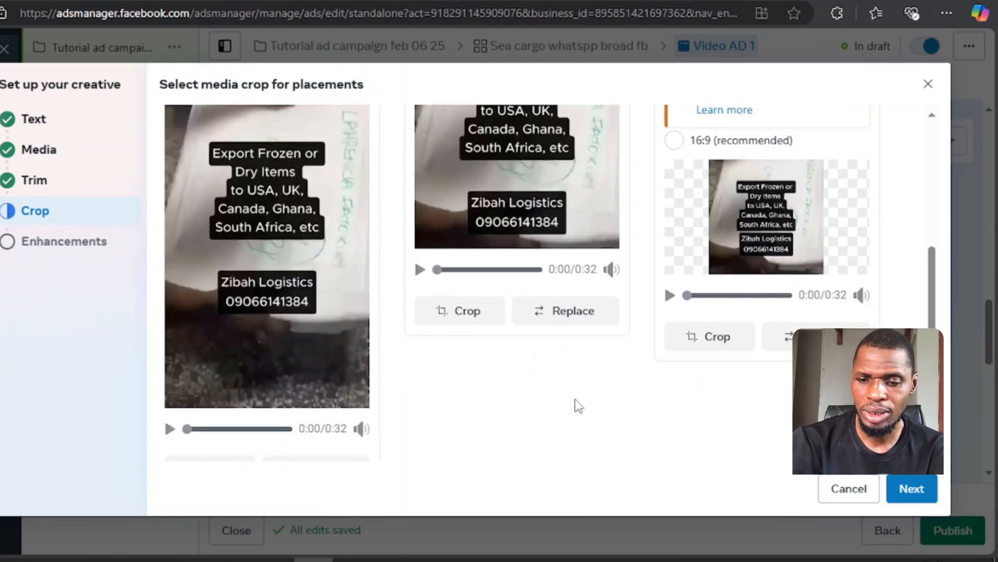
scroll(575, 398, "up", 4)
scroll(575, 398, "down", 3)
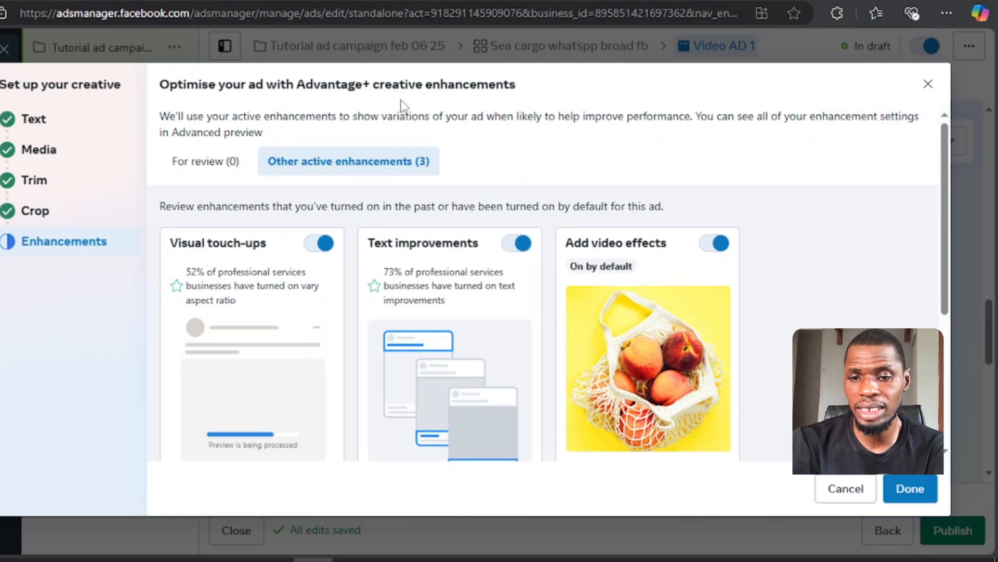
Step: Turn off the Text improvements and Add video effects enhancements, keeping Visual touch-ups on
scroll(523, 177, "down", 3)
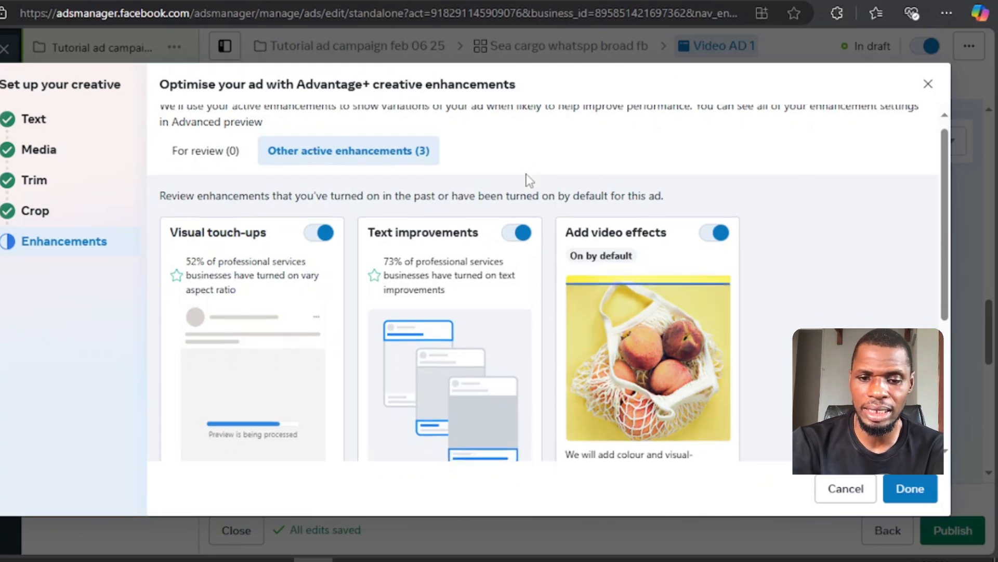
mouse_move(194, 213)
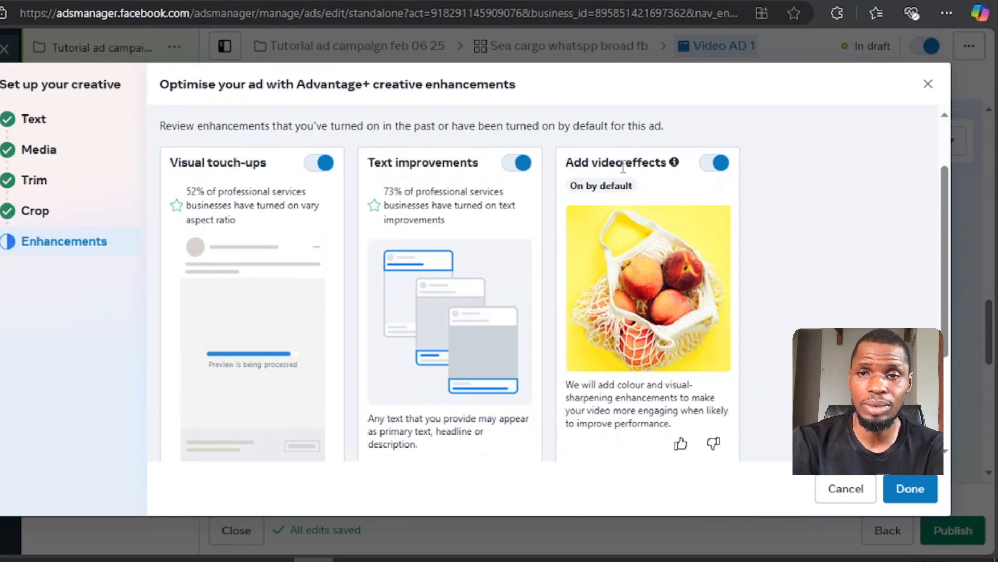
mouse_move(276, 186)
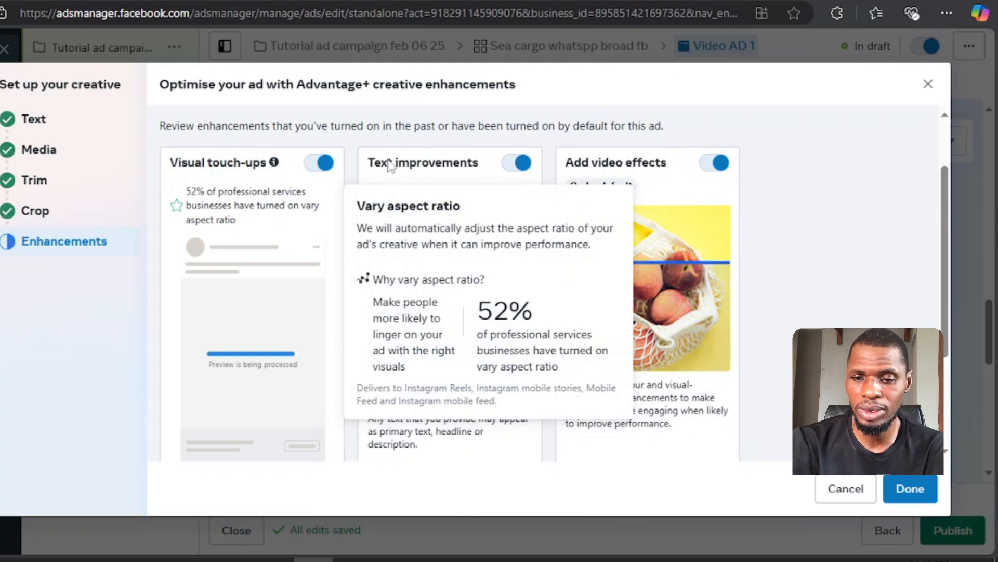
left_click(512, 164)
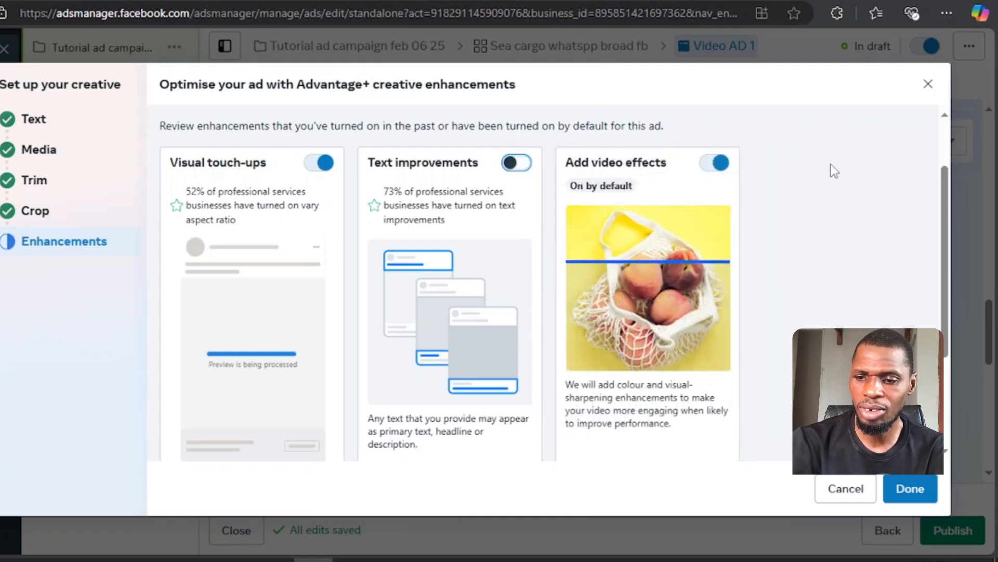
scroll(833, 167, "down", 1)
scroll(834, 167, "up", 2)
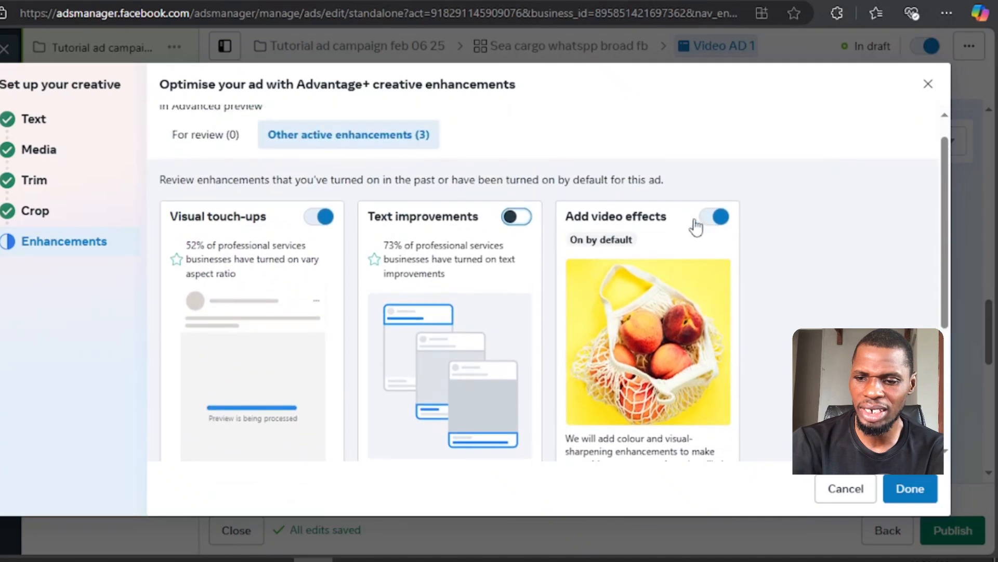
left_click(715, 218)
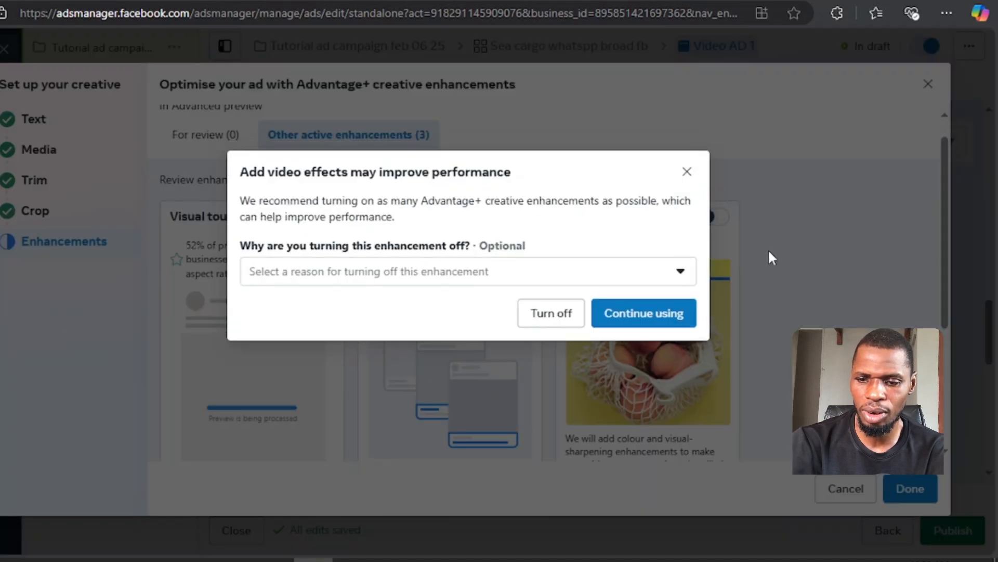
left_click(540, 314)
Step: Check the remaining enhancement settings and finish the creative setup
scroll(794, 330, "down", 2)
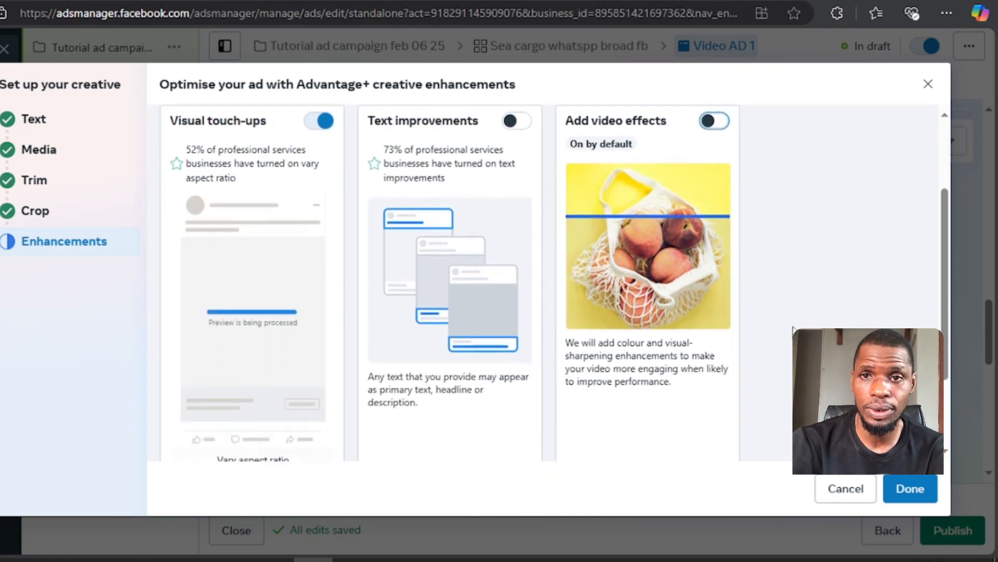
scroll(794, 330, "down", 2)
scroll(794, 330, "up", 3)
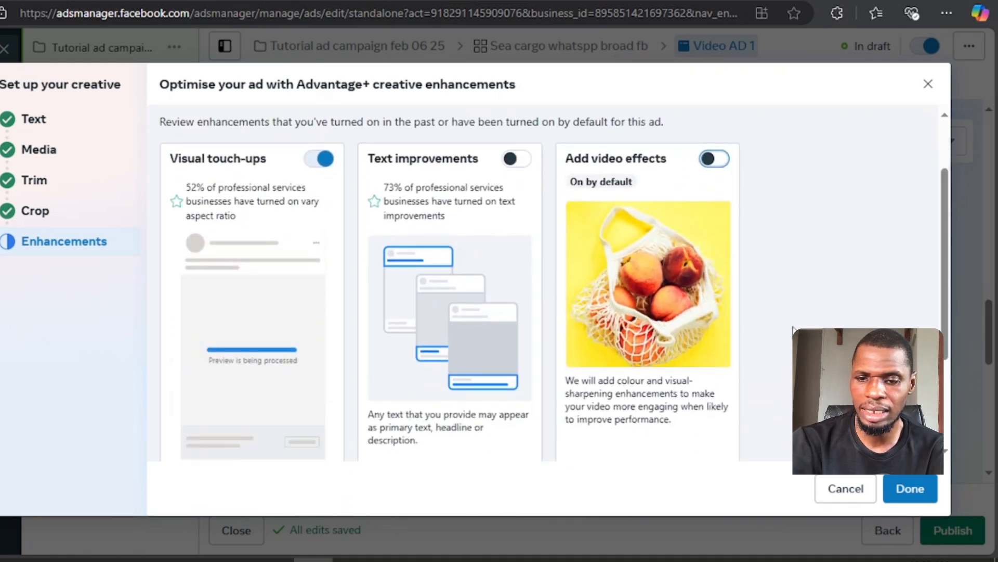
scroll(793, 329, "up", 2)
scroll(793, 329, "down", 3)
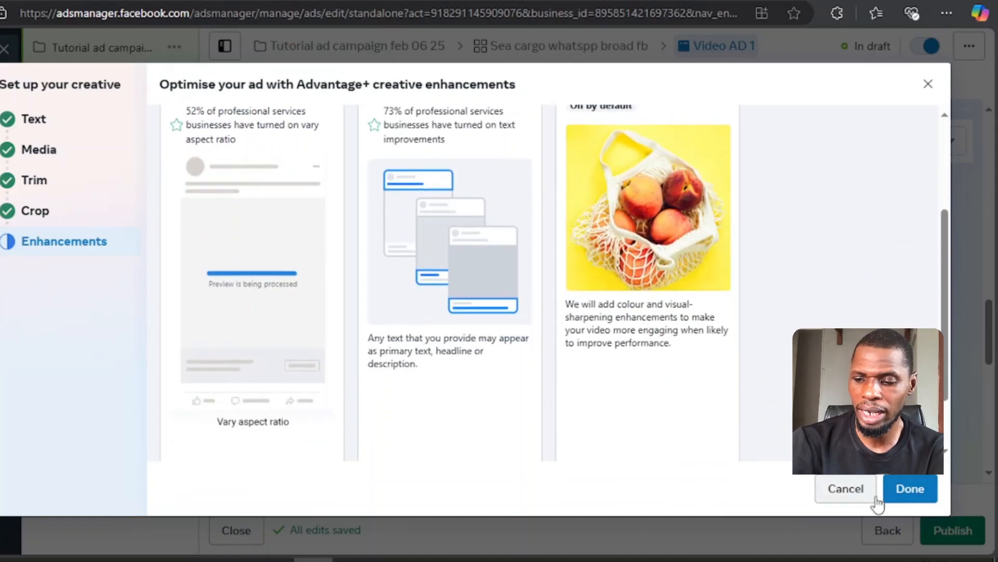
left_click(909, 487)
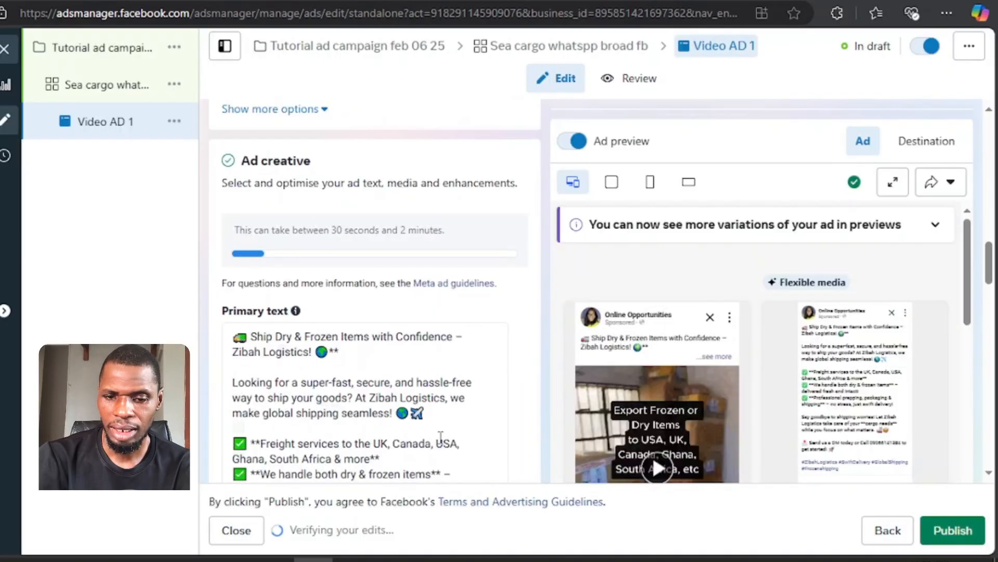
Step: Review the ad's primary text, headline, description and call to action, and check the preview's placement delivery status
scroll(442, 436, "up", 1)
scroll(537, 435, "down", 2)
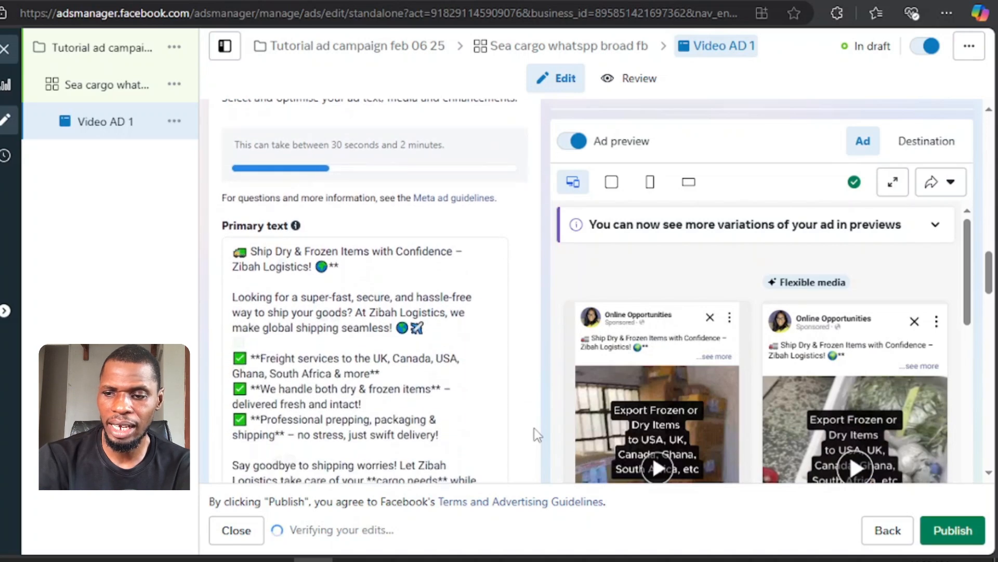
scroll(537, 435, "down", 1)
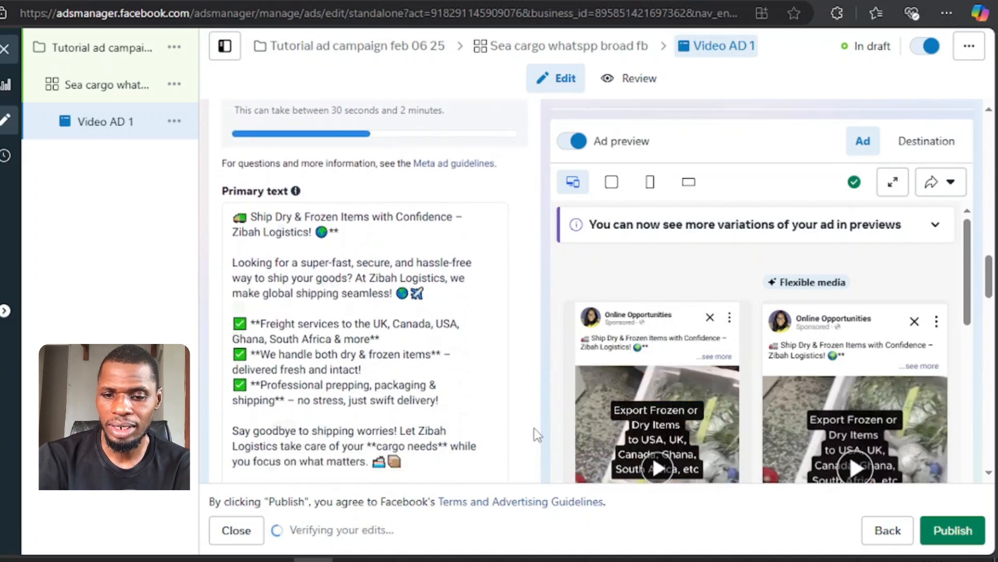
scroll(537, 435, "down", 3)
scroll(538, 434, "up", 4)
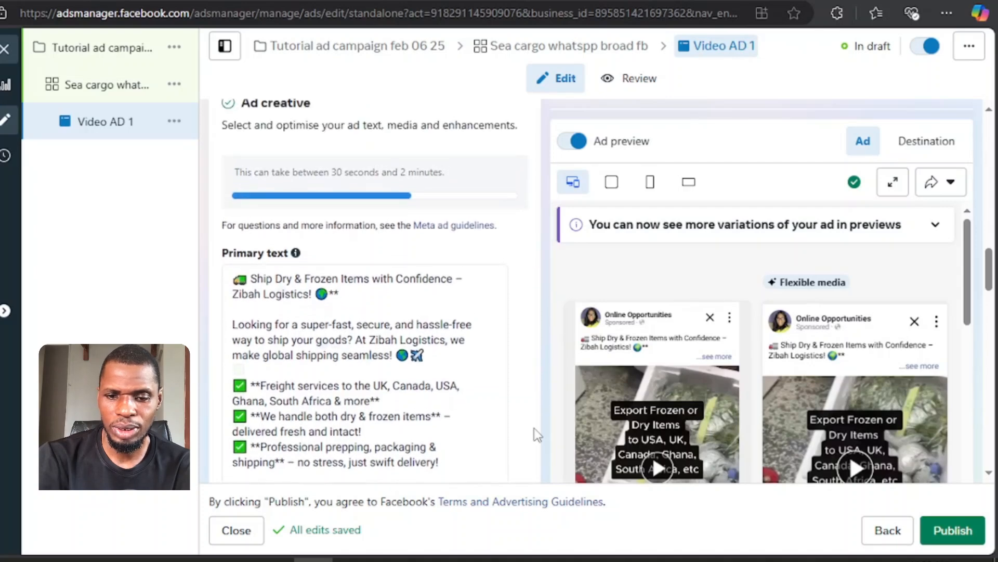
scroll(537, 434, "down", 8)
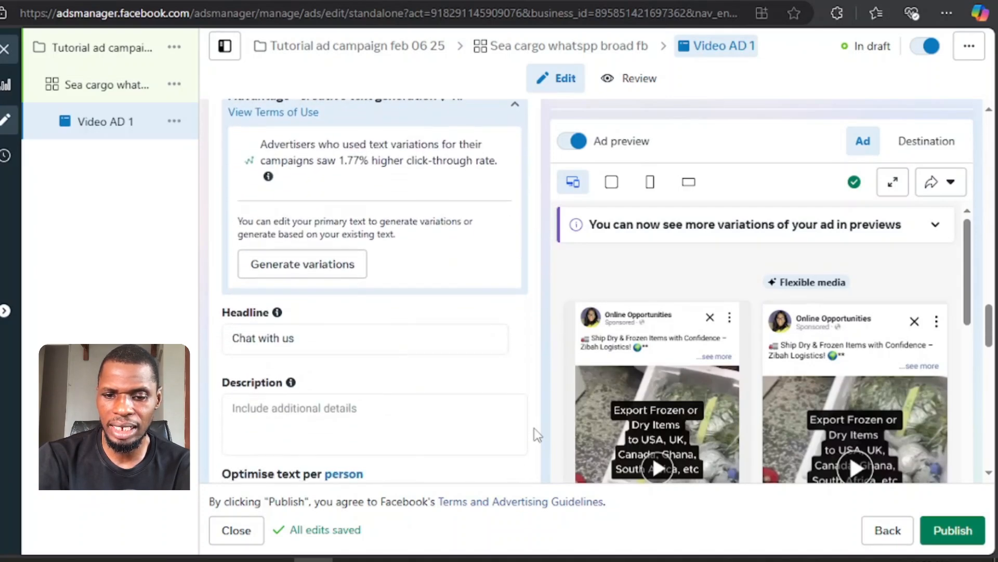
scroll(537, 434, "down", 5)
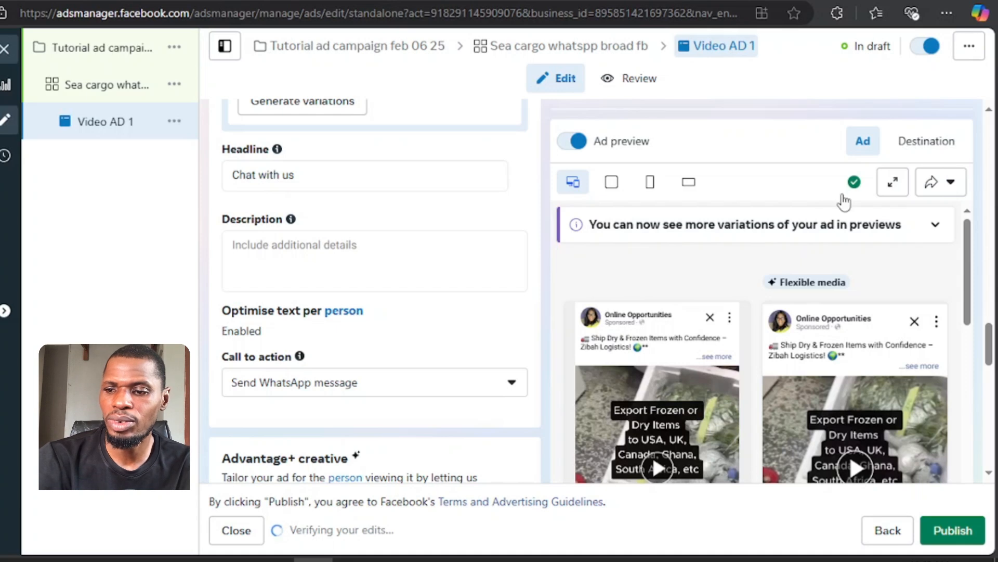
mouse_move(849, 191)
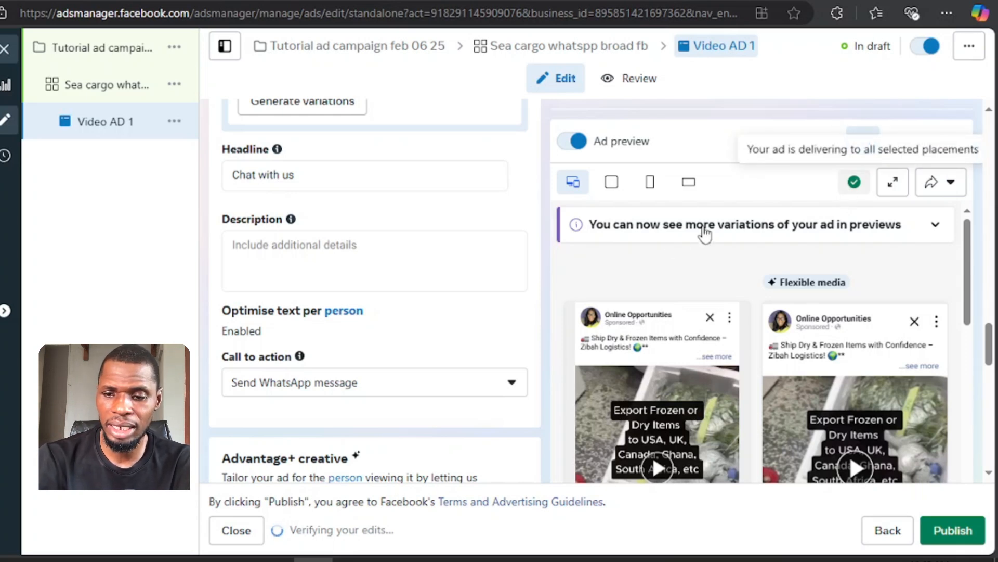
scroll(530, 338, "up", 5)
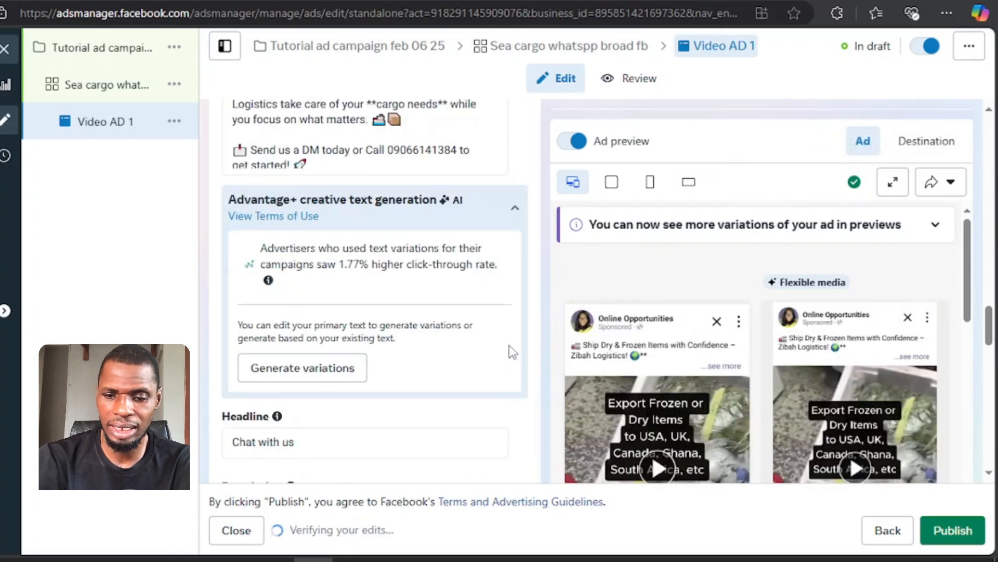
Step: Switch the message template's customer actions to Frequently asked questions, keeping the suggested first question, and save the template
scroll(513, 364, "down", 8)
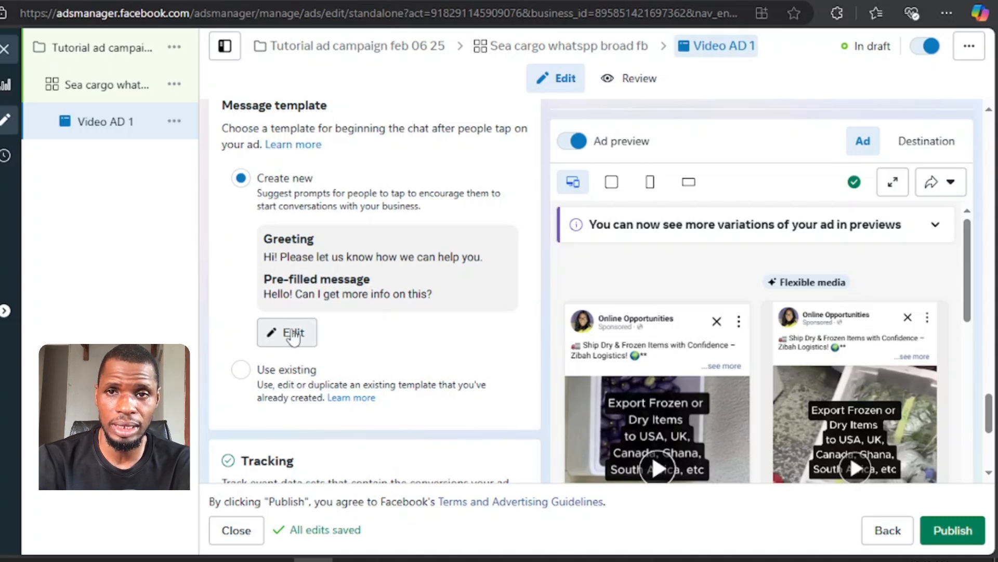
left_click(294, 333)
scroll(221, 288, "up", 4)
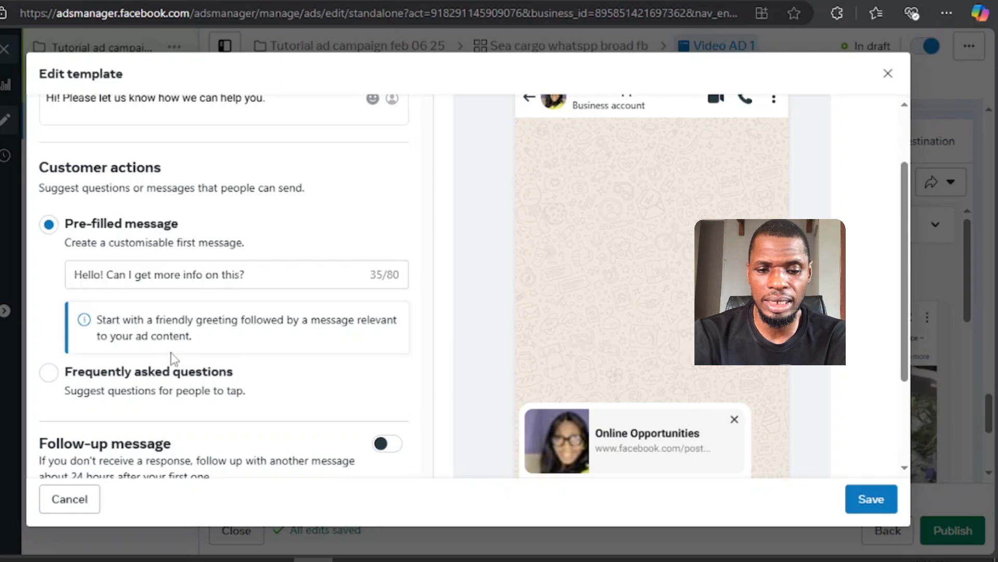
left_click(122, 372)
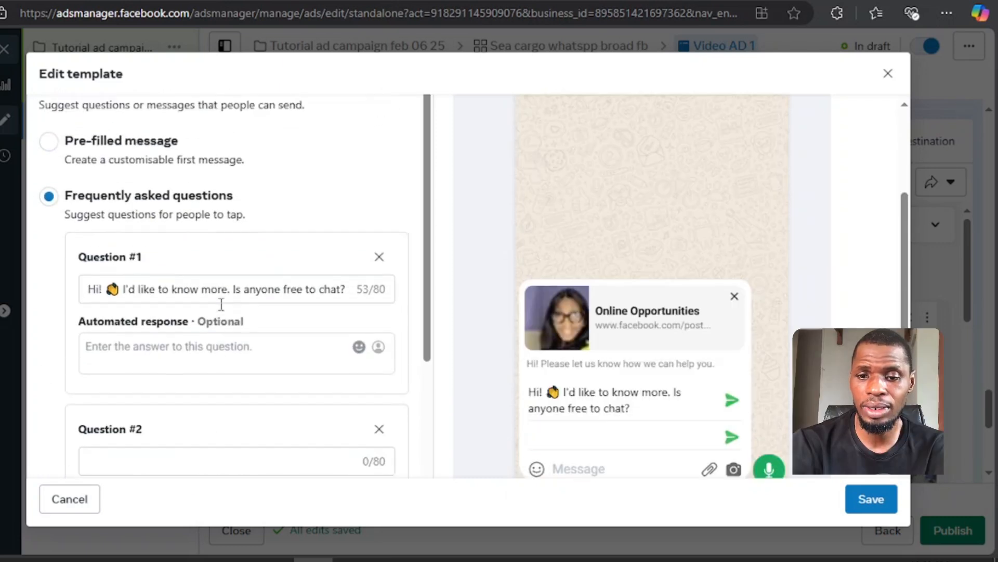
scroll(221, 304, "up", 1)
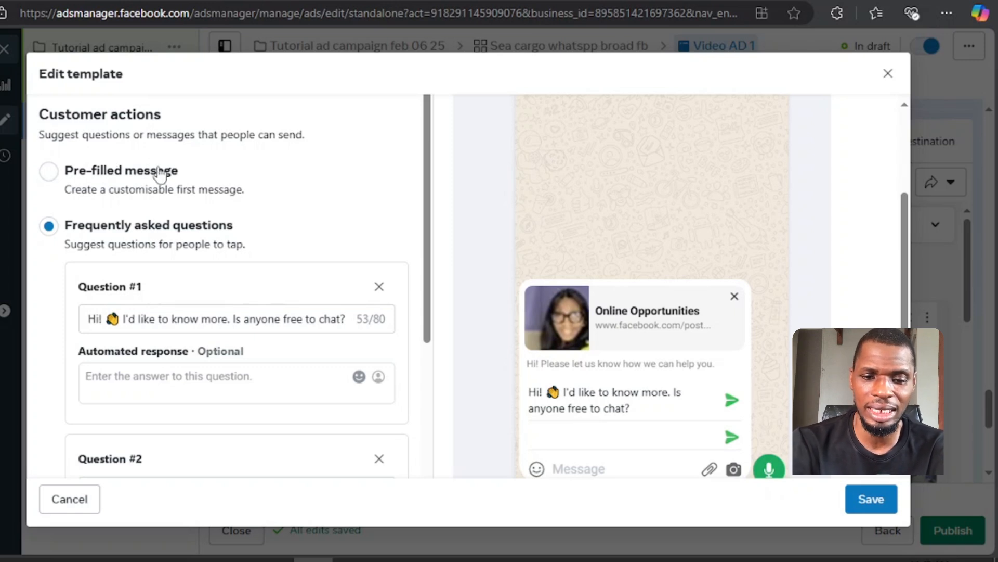
scroll(198, 264, "down", 2)
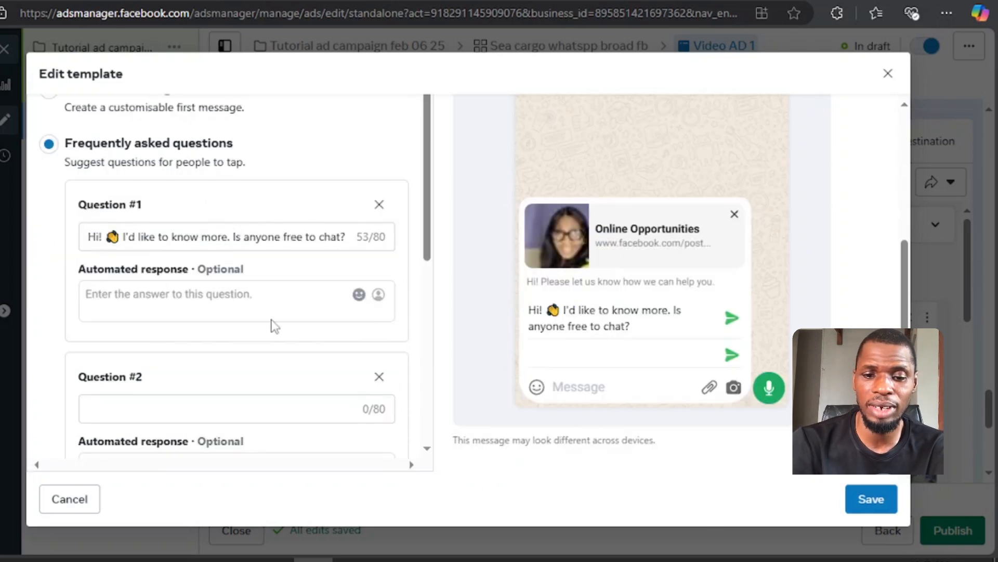
left_click(863, 507)
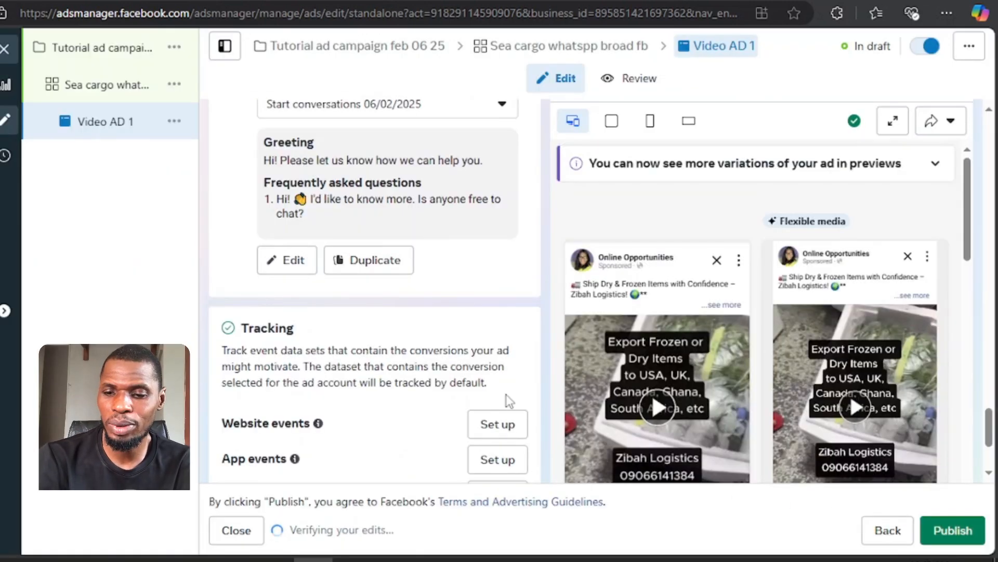
Step: Check the video ad's Facebook Feed preview and close the editor to return to the ads table
scroll(845, 442, "down", 1)
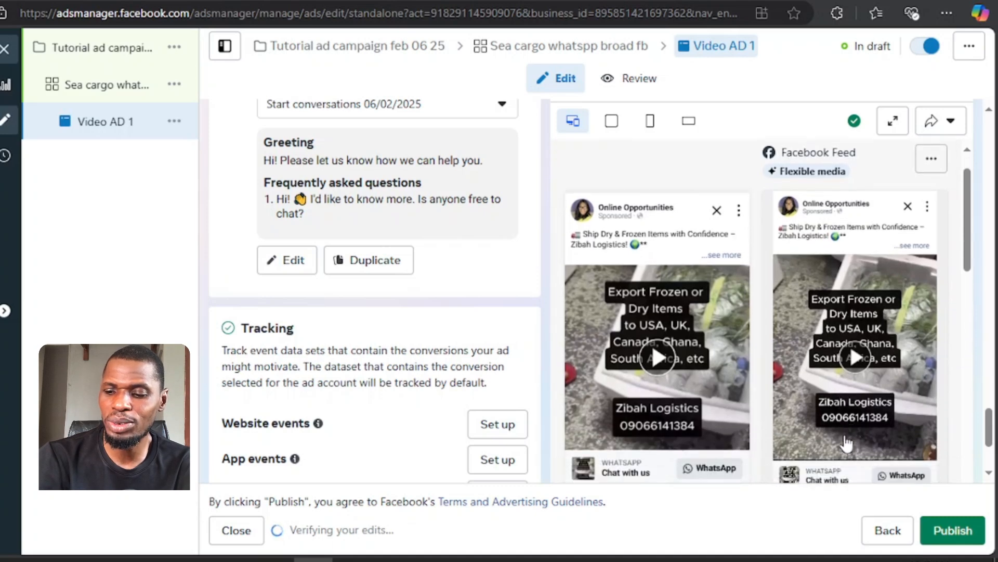
scroll(845, 442, "down", 1)
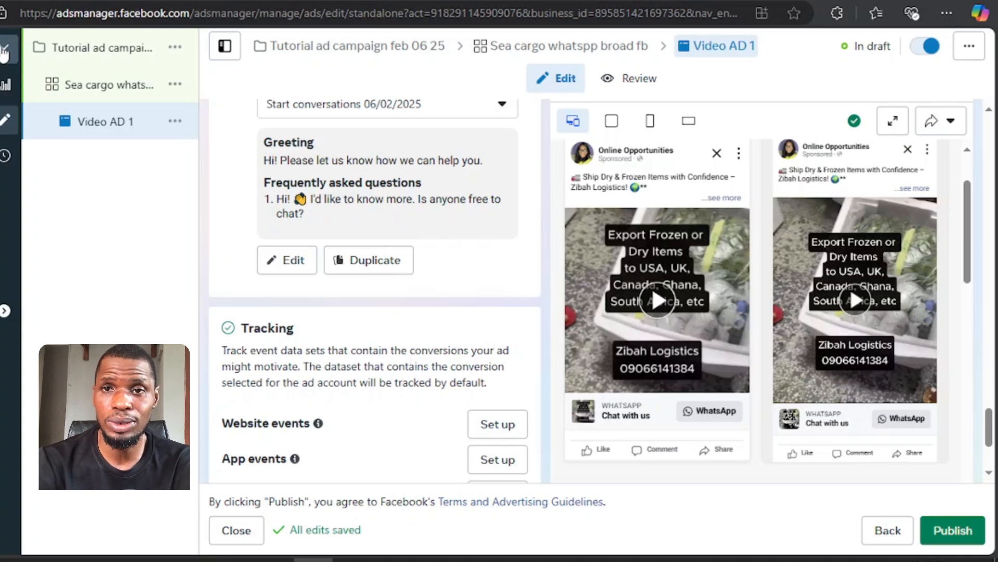
left_click(4, 51)
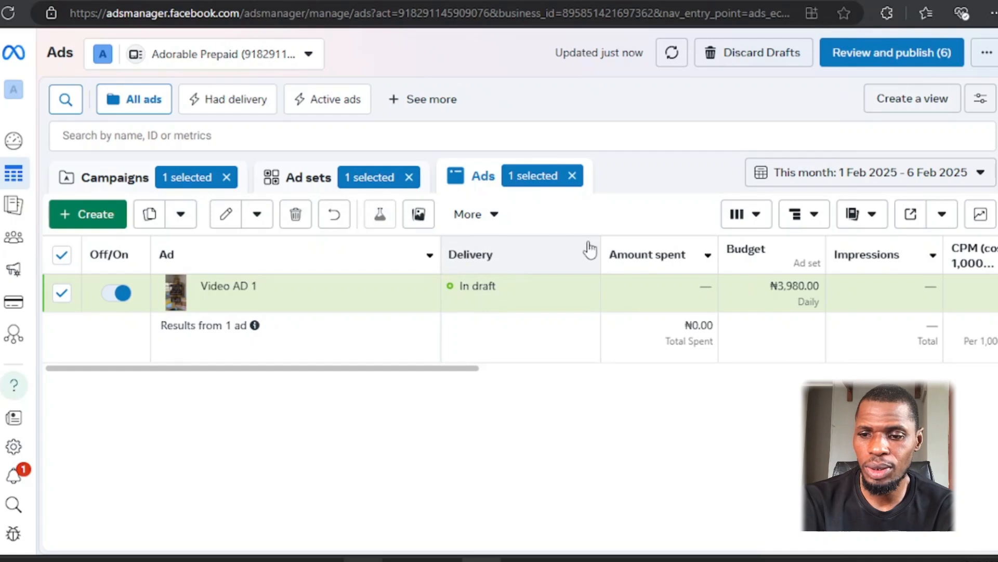
Step: Apply the Sales column preset to the ads table and open its column customisation
left_click(755, 217)
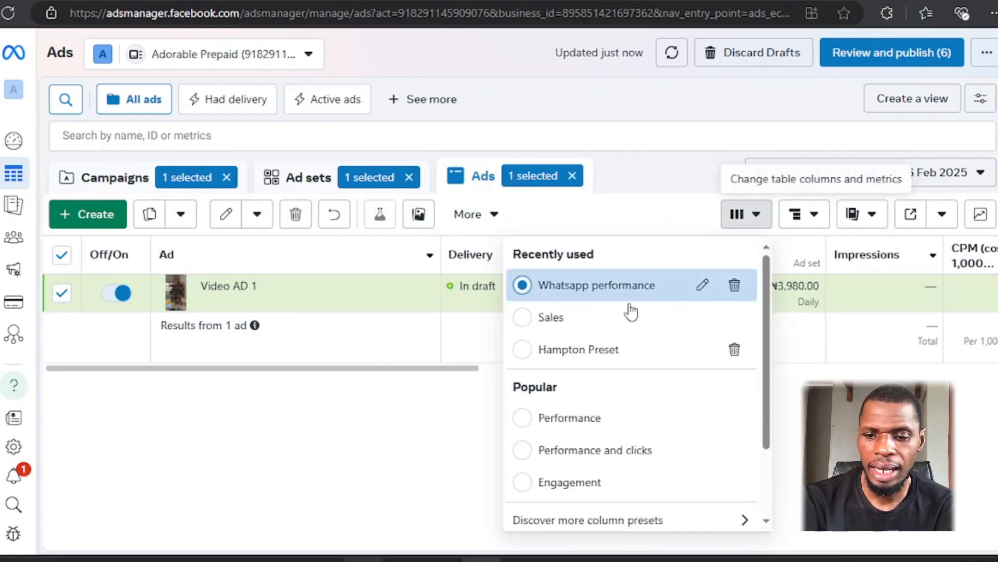
left_click(541, 326)
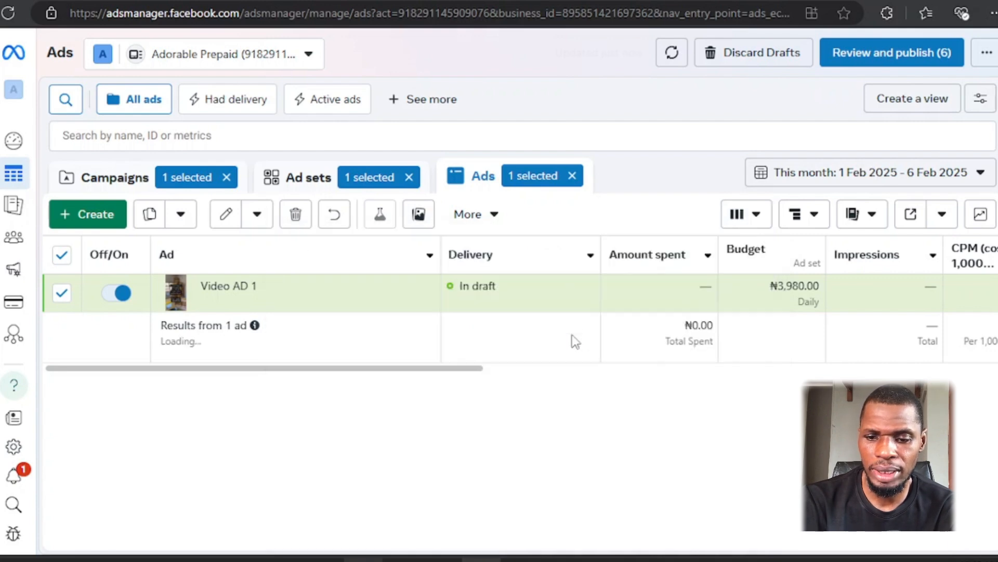
left_click(748, 214)
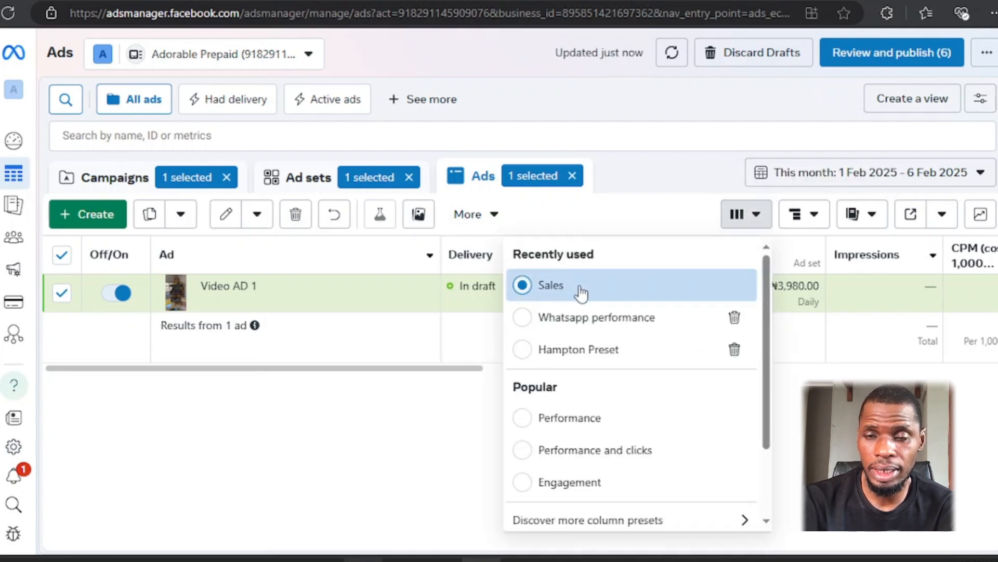
scroll(575, 468, "down", 2)
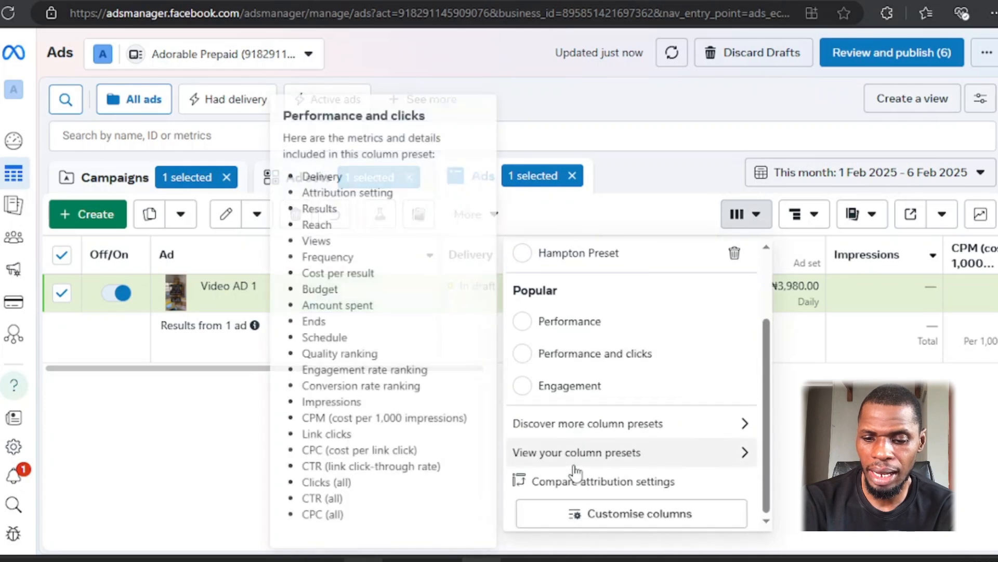
left_click(575, 513)
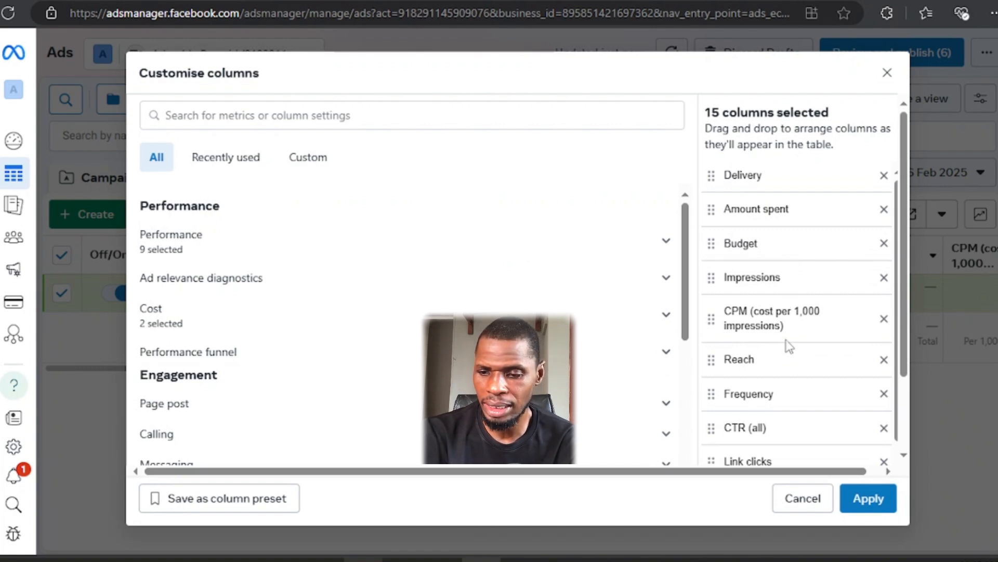
Step: Remove the Purchase ROAS and Attribution setting columns from the selected columns
scroll(782, 356, "down", 2)
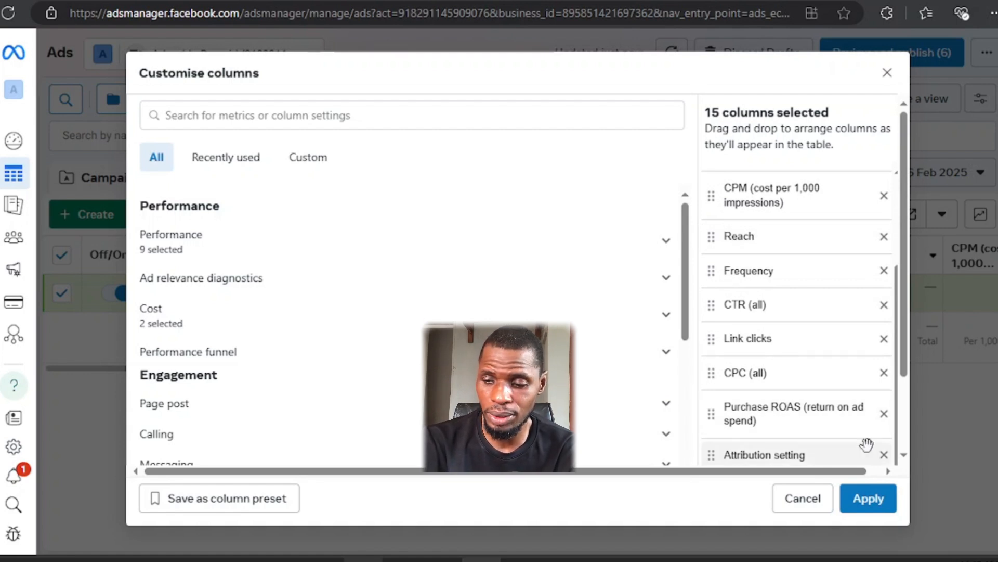
left_click(884, 414)
scroll(827, 414, "down", 2)
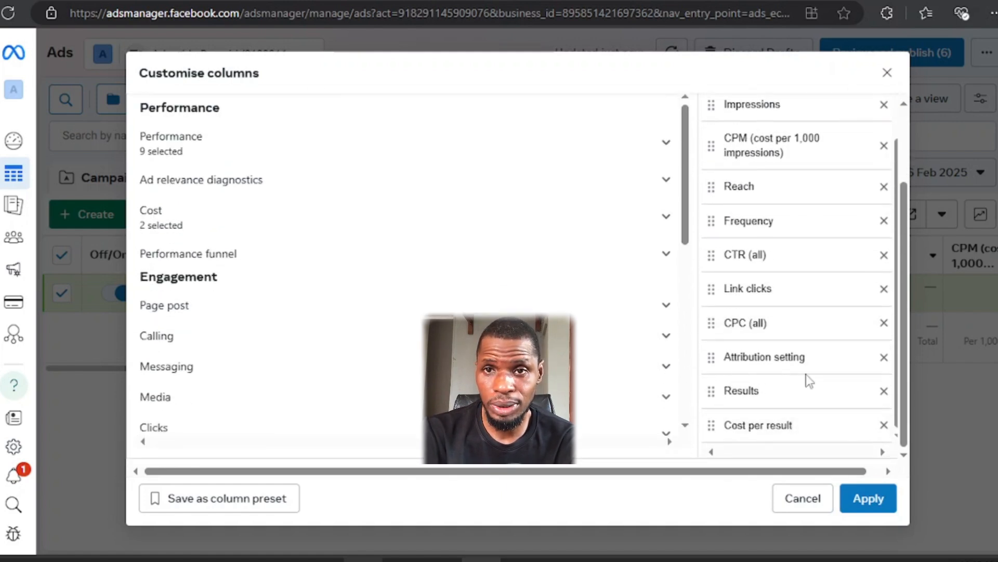
left_click(883, 358)
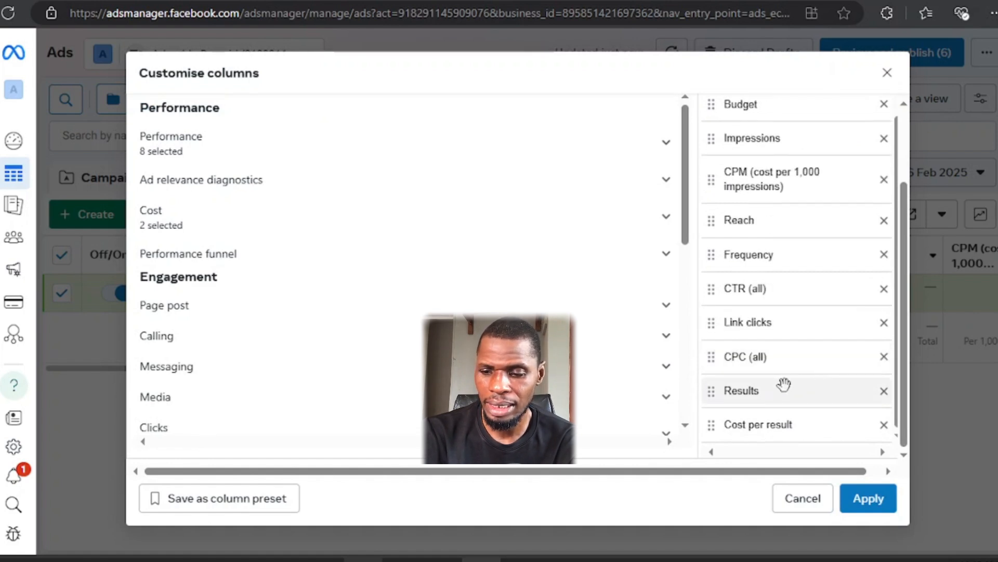
Step: Review the remaining selected columns and their order, from Delivery through to Cost per result
scroll(754, 407, "up", 1)
scroll(754, 406, "down", 1)
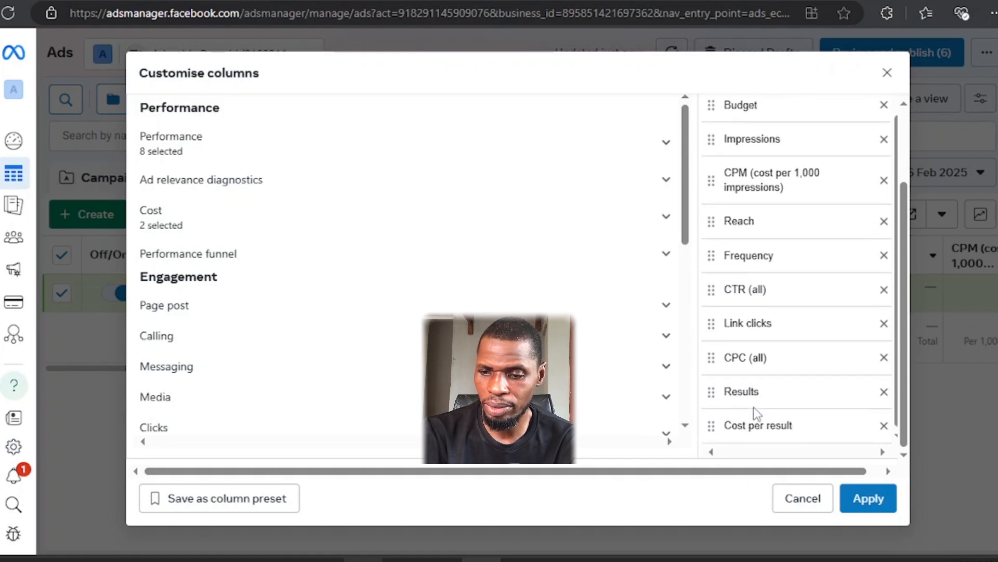
scroll(753, 407, "up", 1)
scroll(754, 407, "down", 1)
scroll(753, 407, "up", 1)
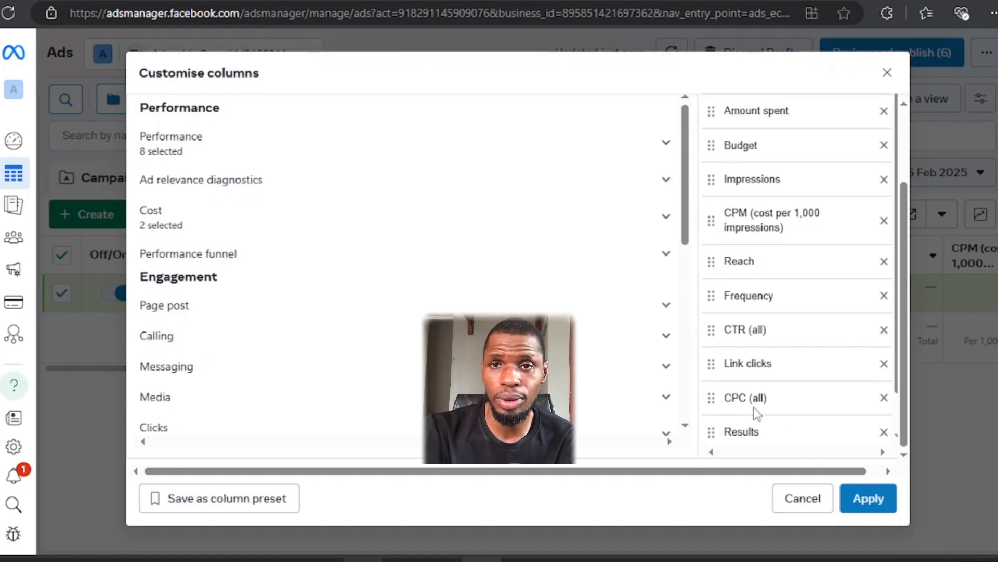
scroll(772, 268, "up", 2)
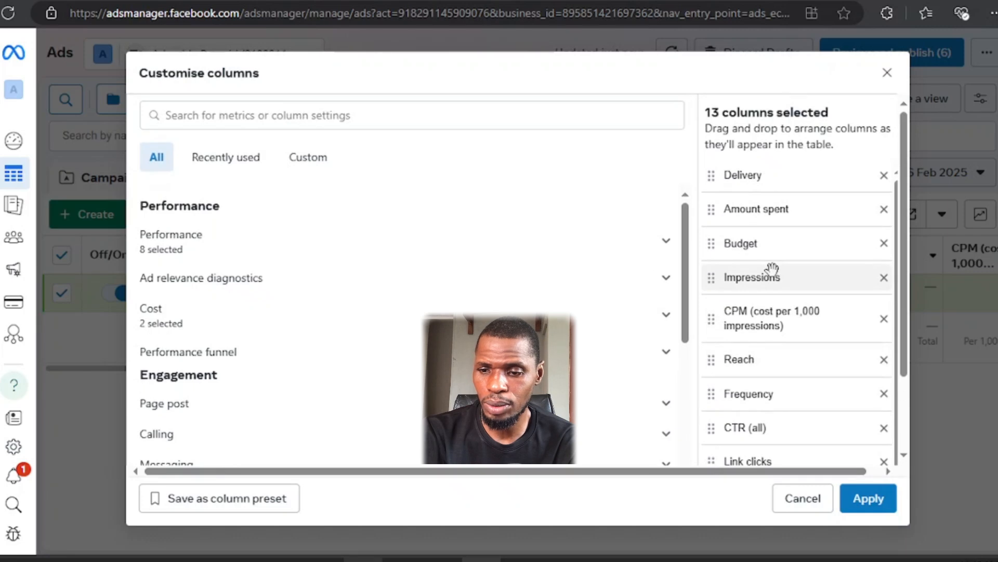
mouse_move(716, 245)
left_mouse_down()
mouse_move(709, 283)
mouse_move(706, 226)
mouse_move(713, 314)
mouse_move(708, 230)
left_mouse_up()
scroll(770, 350, "down", 1)
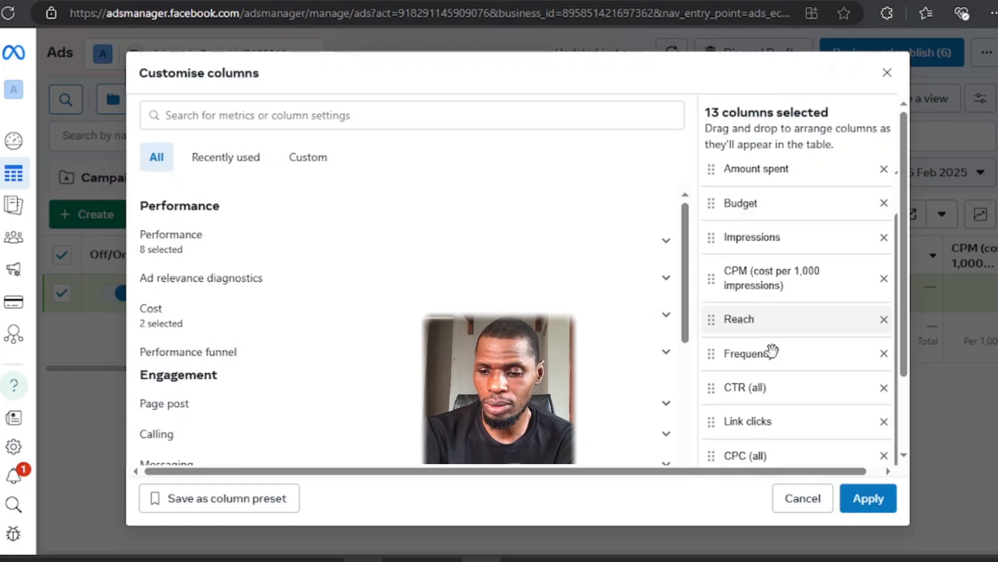
Step: Search the metrics for "video" and add the Video plays at 50% and Video plays at 95% columns
left_click(224, 118)
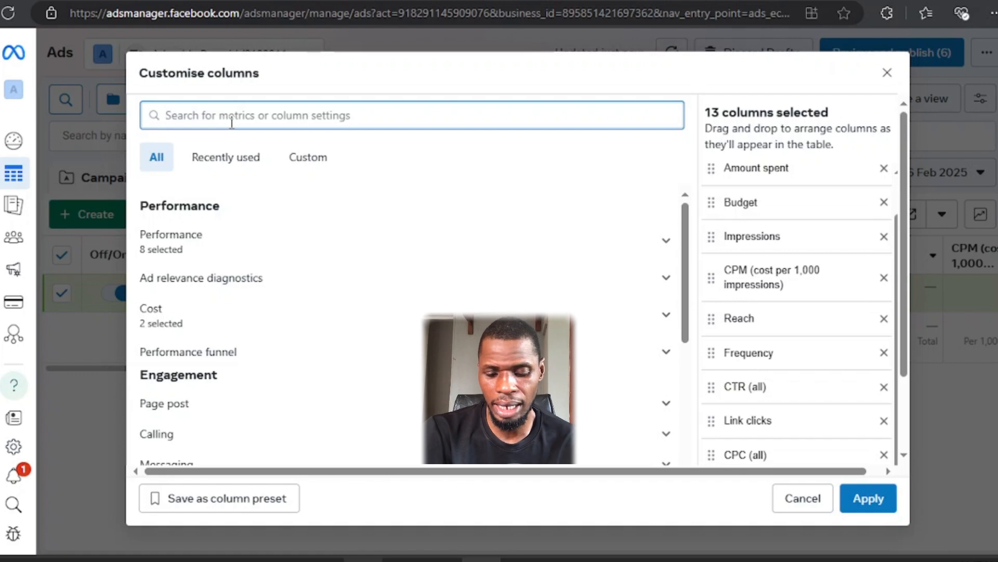
type("video")
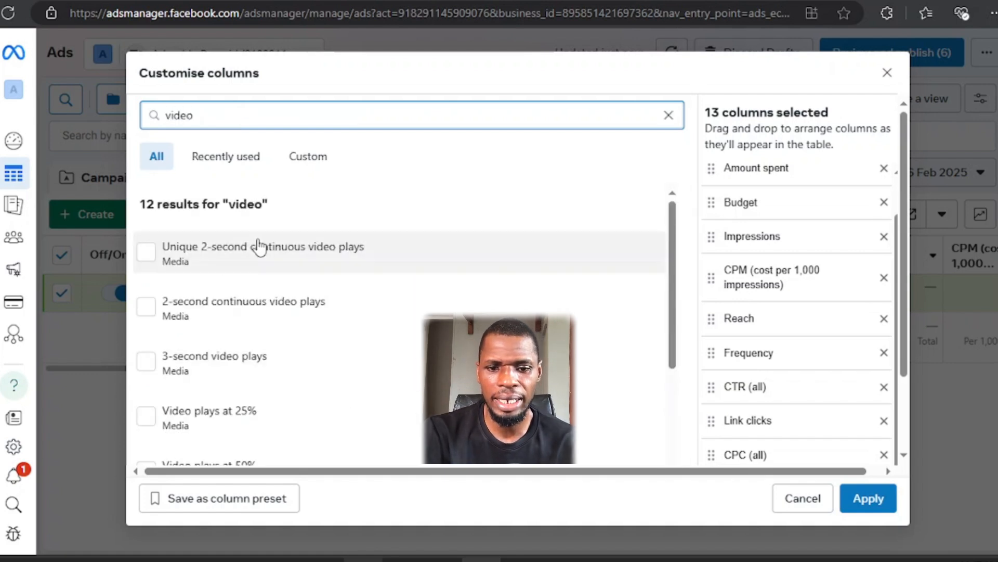
scroll(308, 375, "down", 4)
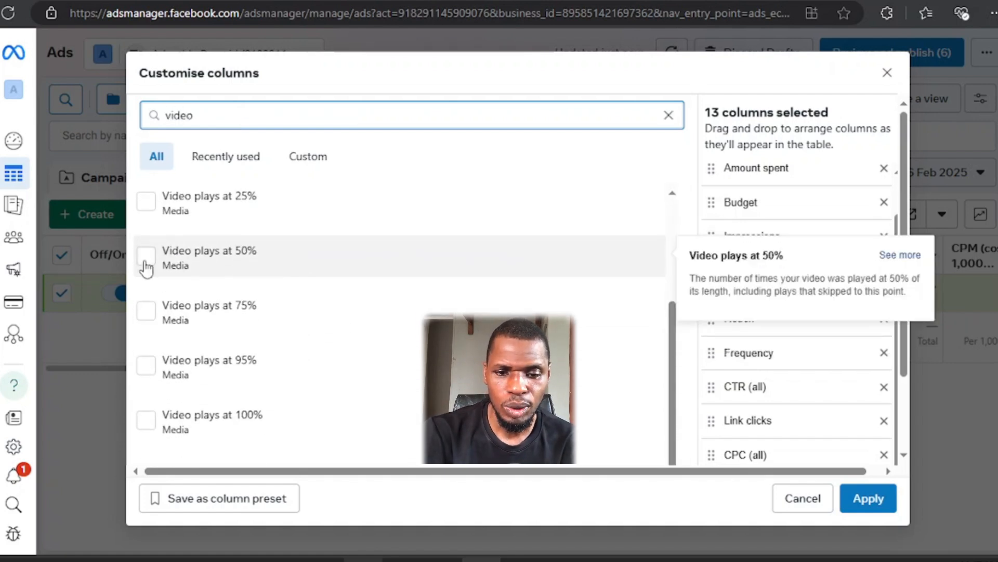
left_click(146, 263)
scroll(217, 303, "down", 2)
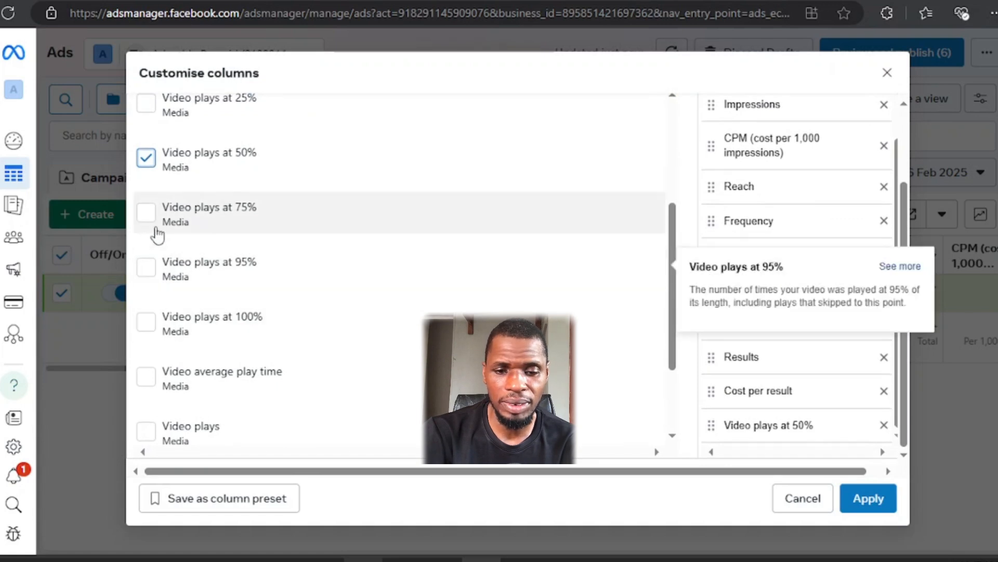
left_click(145, 283)
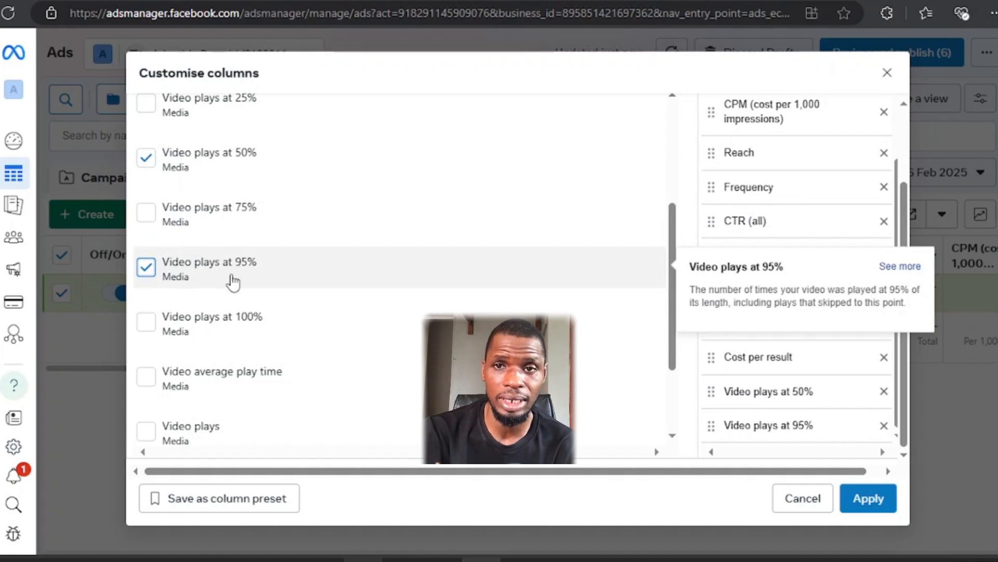
Step: Save the customised column selection as a column preset named "yy"
left_click(232, 498)
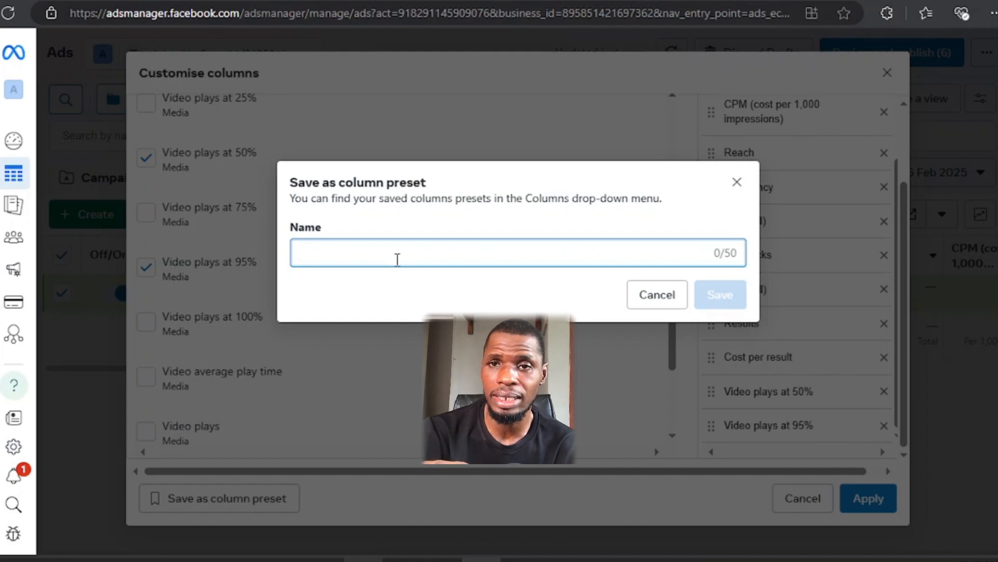
type("yy")
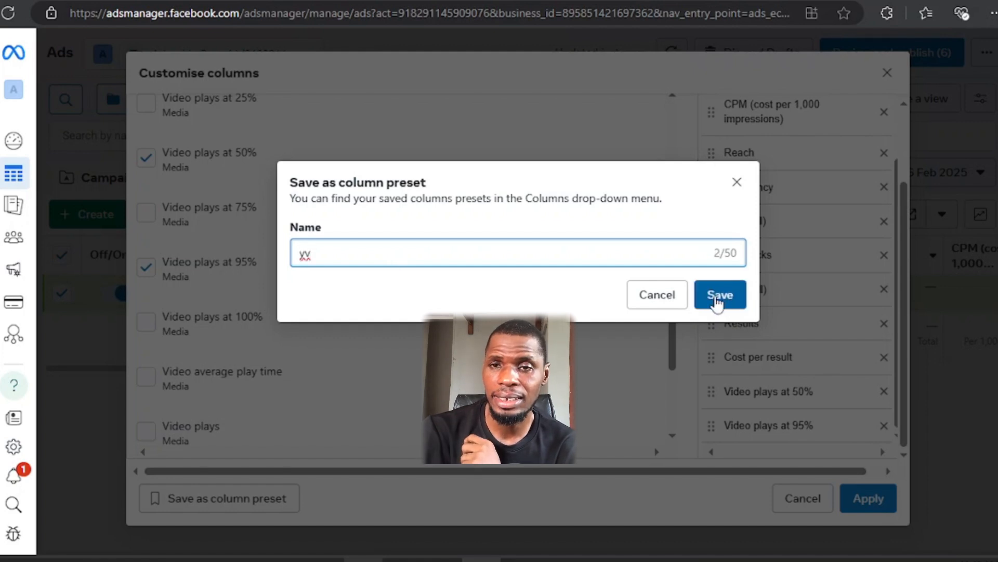
left_click(719, 295)
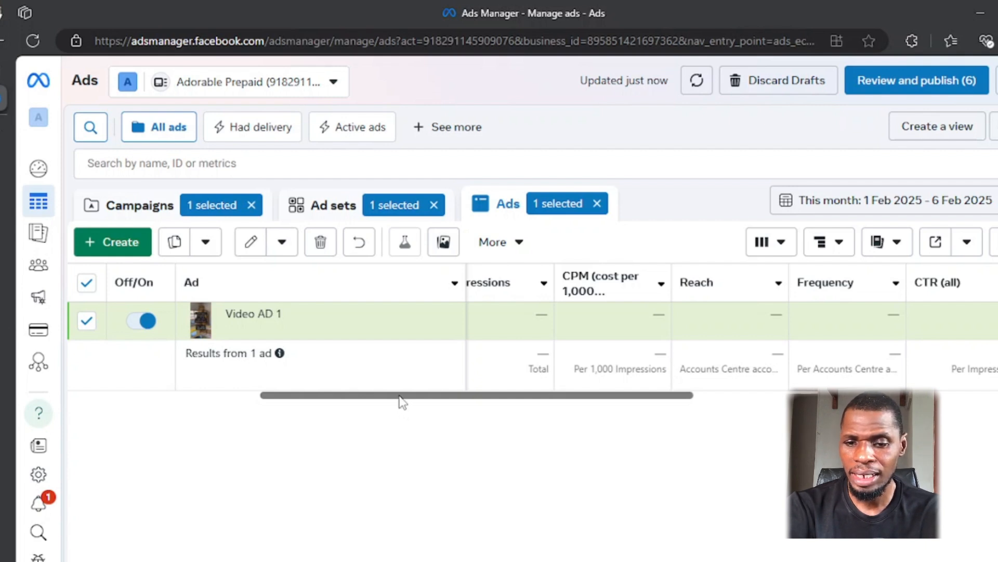
Step: Examine the ads table's metric columns for Video AD 1, from Impressions and CPM through CTR, Results and Cost per result to the video plays
left_click_drag(400, 395, 402, 396)
scroll(405, 401, "right", 5)
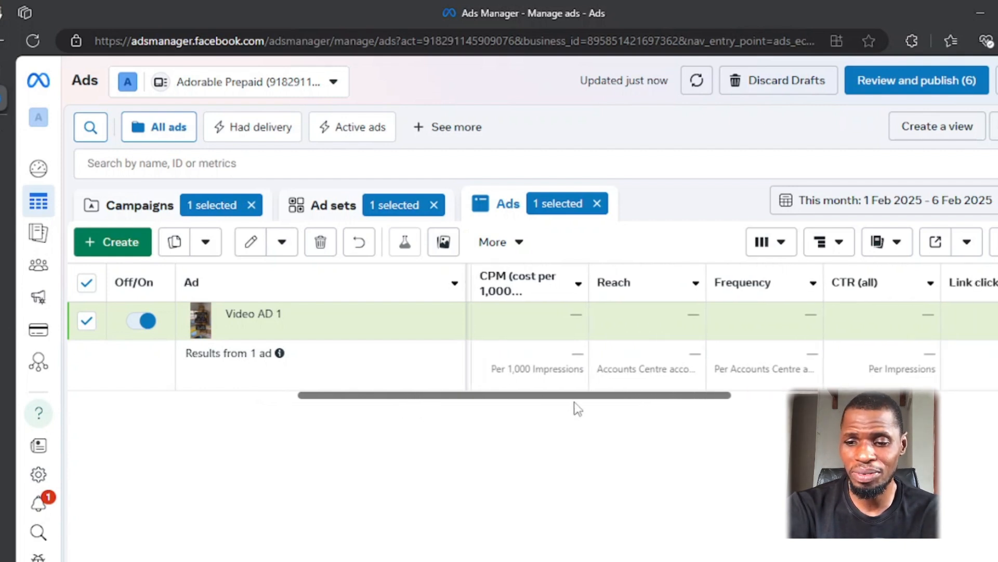
scroll(680, 407, "right", 4)
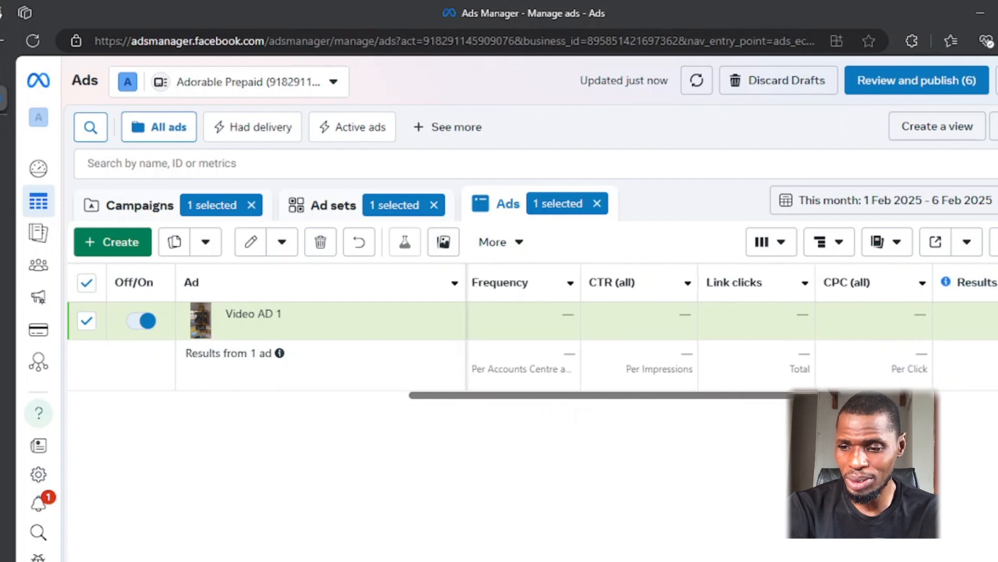
scroll(967, 434, "right", 1)
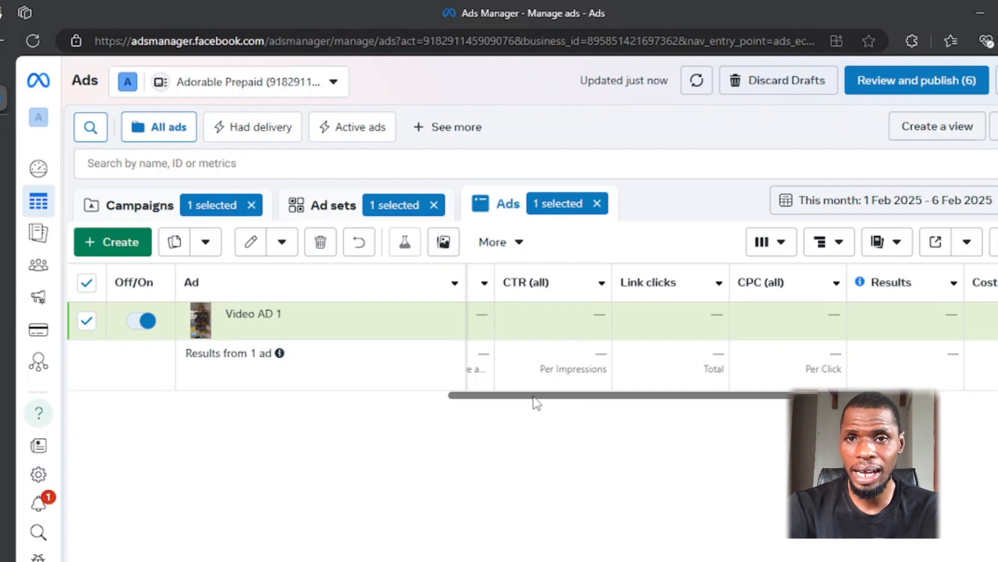
scroll(536, 401, "left", 8)
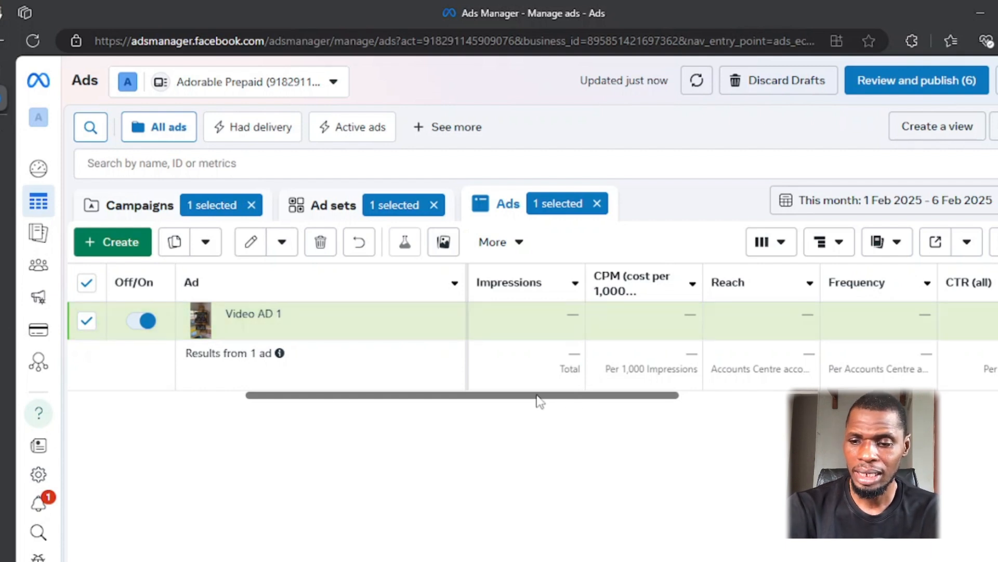
left_click_drag(540, 402, 678, 400)
mouse_move(657, 297)
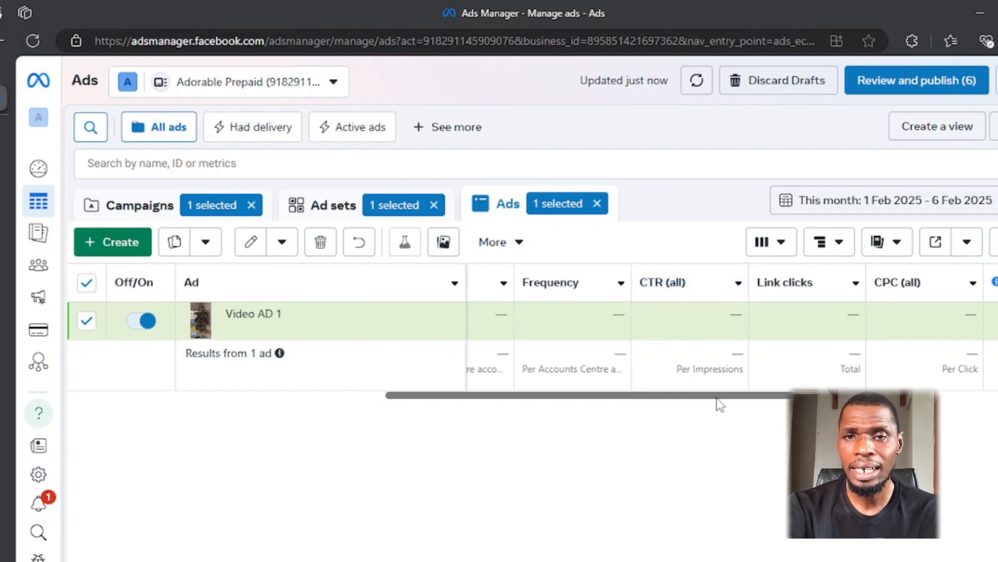
scroll(719, 405, "right", 2)
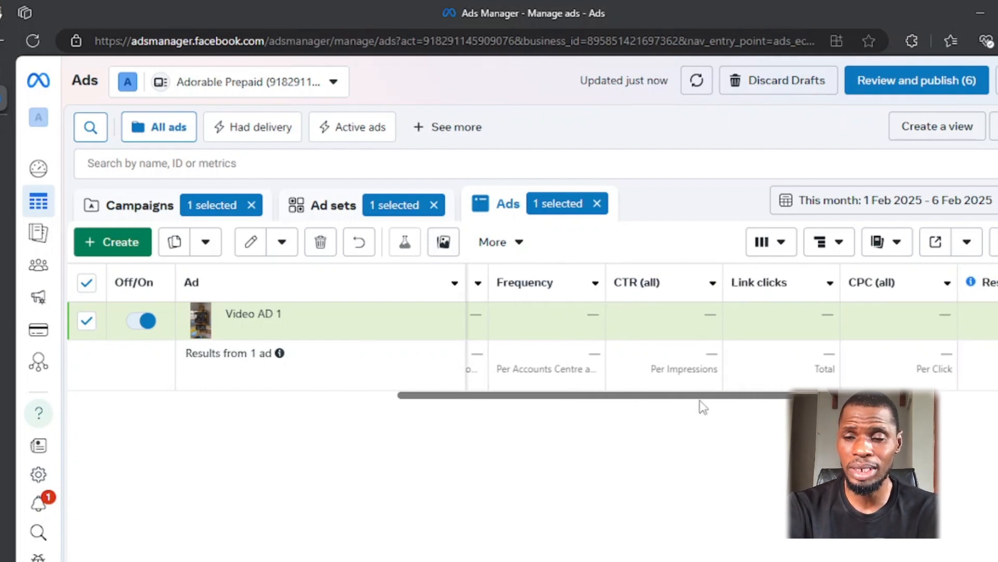
scroll(703, 406, "right", 10)
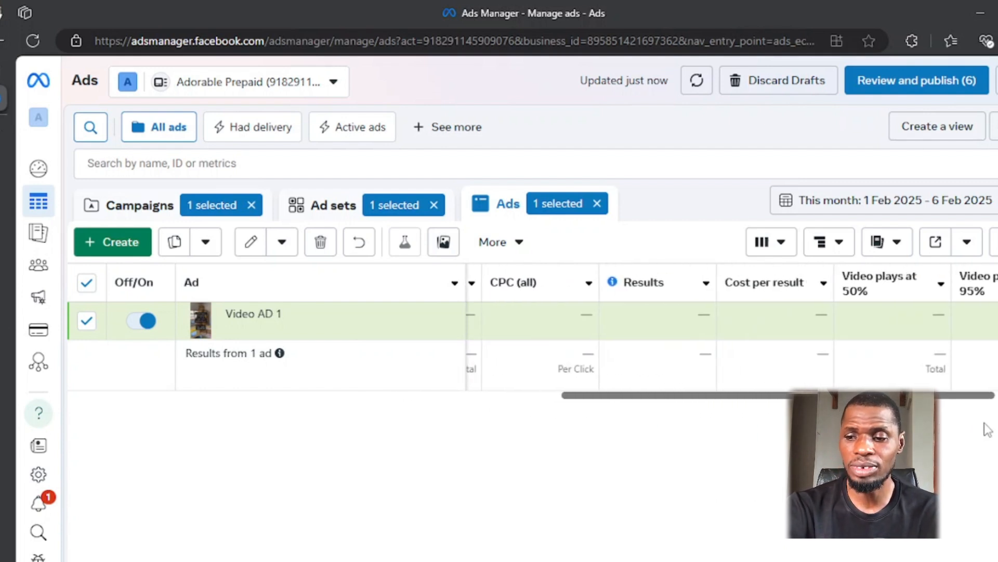
scroll(864, 364, "right", 2)
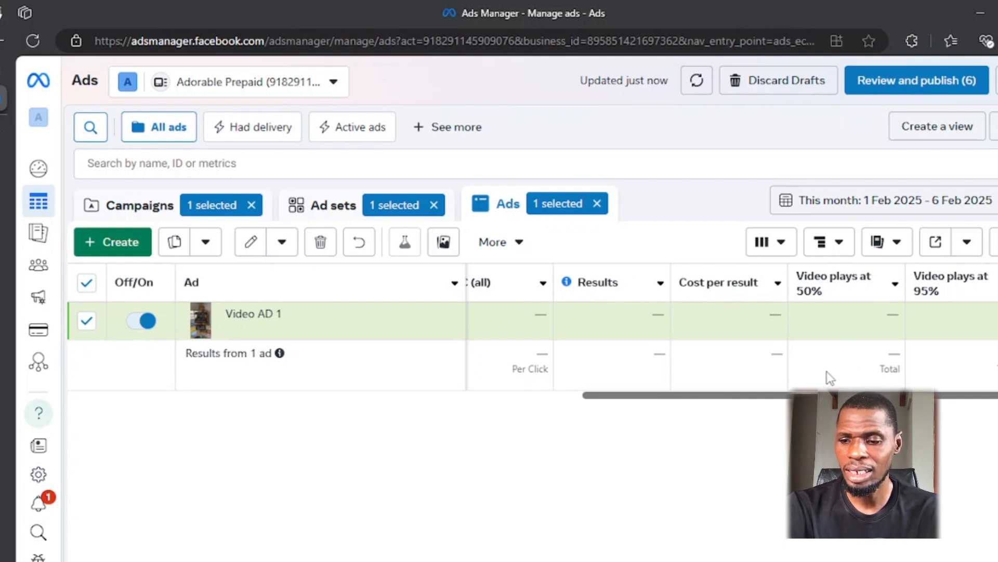
scroll(762, 281, "left", 3)
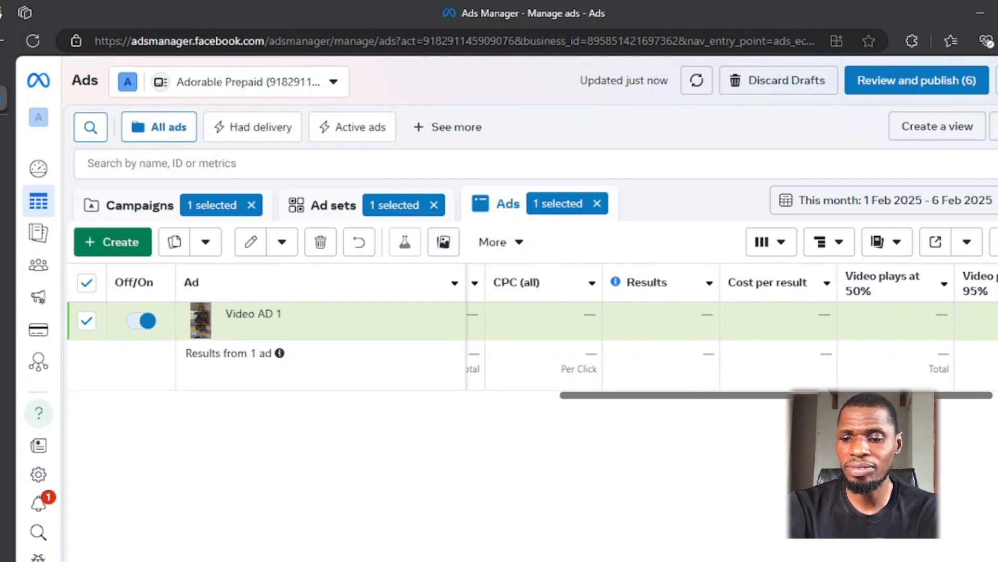
mouse_move(791, 294)
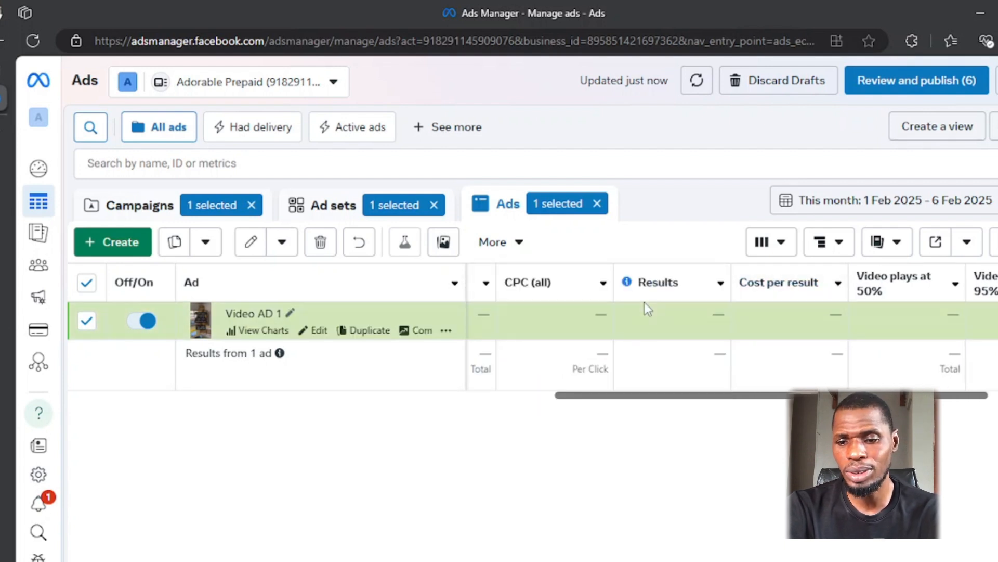